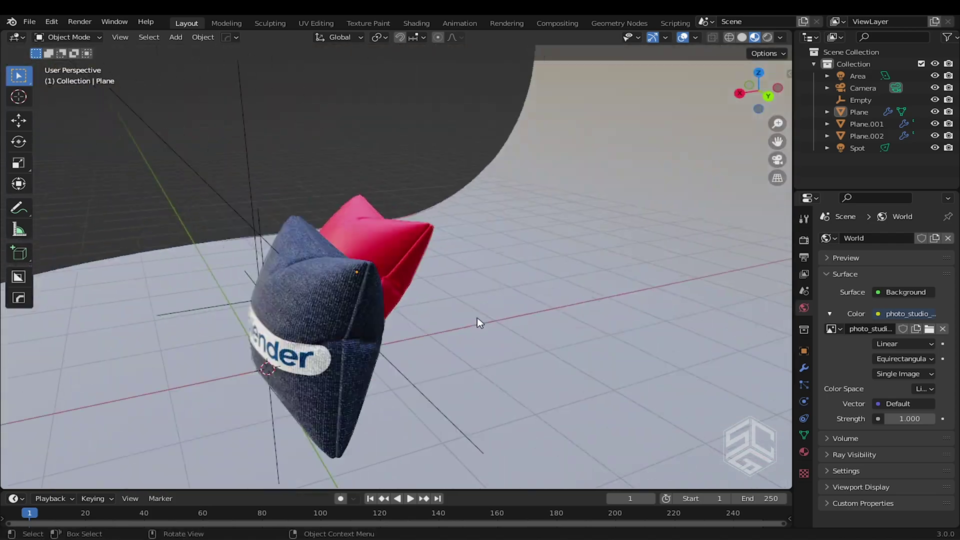
Select the denim pillow in the finished scene and move it about 0.04 m, mostly downward
key("KP_0")
left_click(768, 37)
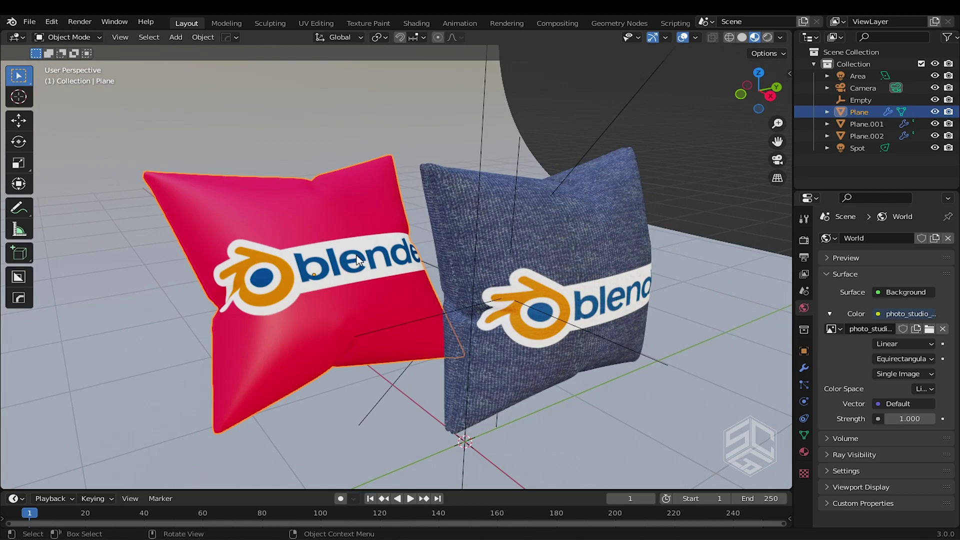
key("g")
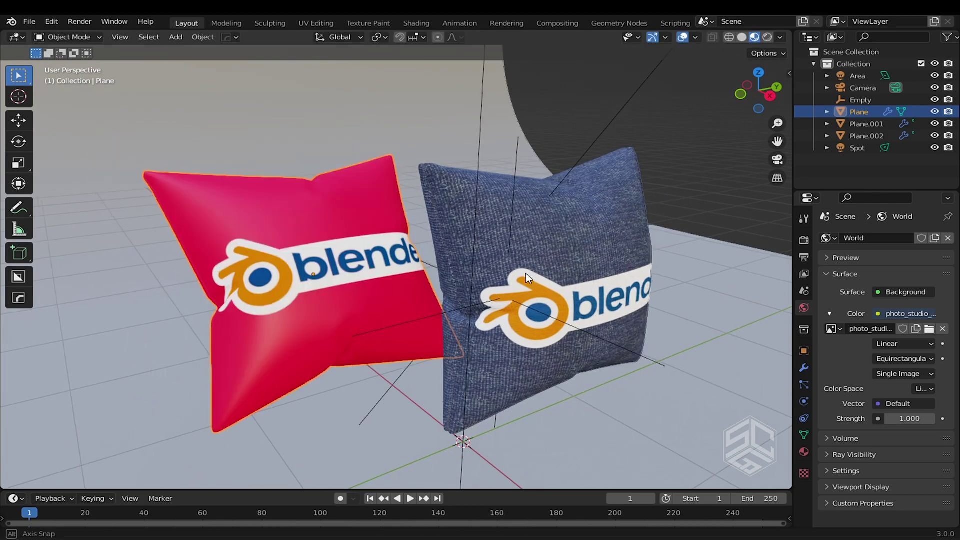
left_click(593, 273)
key("g")
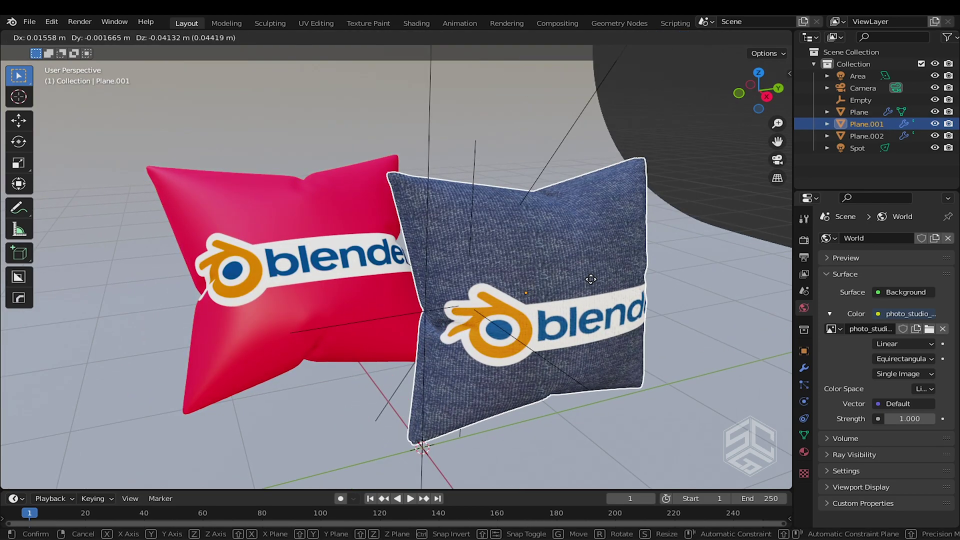
left_click(591, 279)
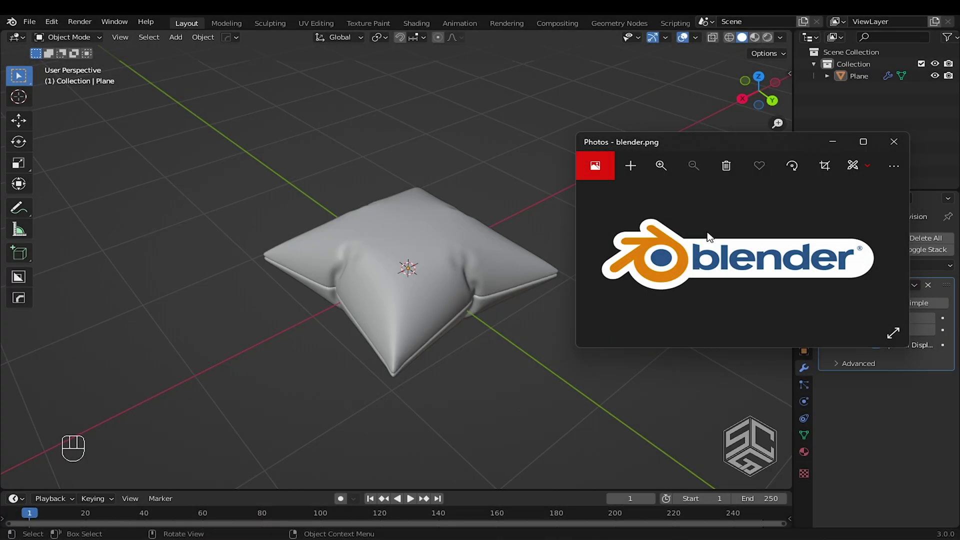
Examine the blender.png logo image in the Photos window, going back to the pillow scene
scroll(706, 247, "up", 1)
scroll(706, 248, "down", 1)
scroll(707, 247, "up", 2)
scroll(707, 247, "down", 2)
scroll(707, 247, "up", 1)
scroll(706, 247, "down", 1)
left_click(343, 181)
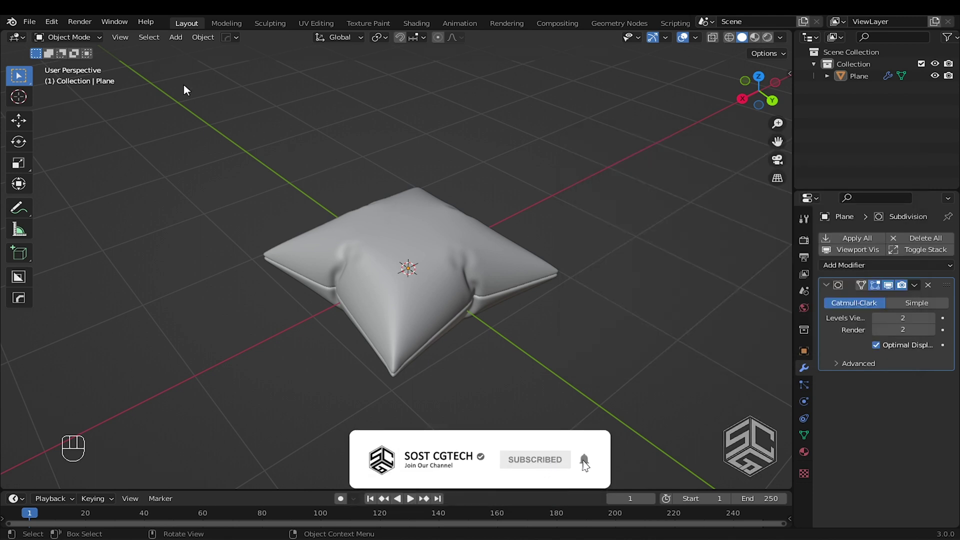
Search the add-on preferences for "node", enable Node Wrangler and close the preferences
left_click(52, 22)
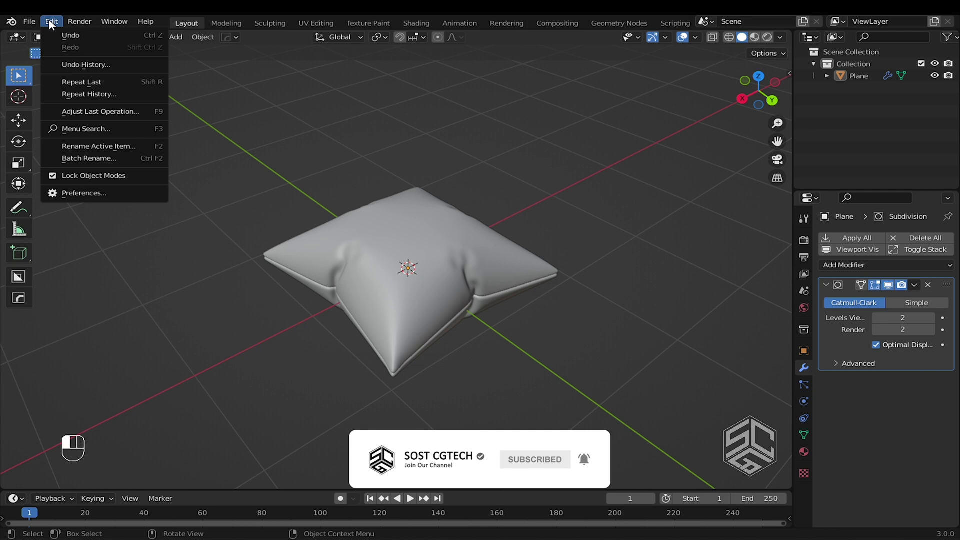
left_click(82, 191)
left_click(363, 60)
type("n")
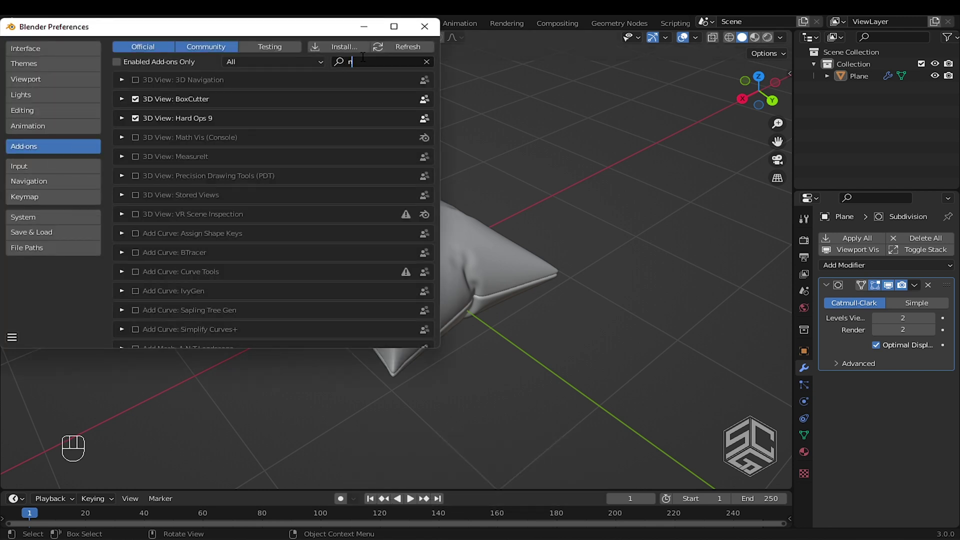
type("ode")
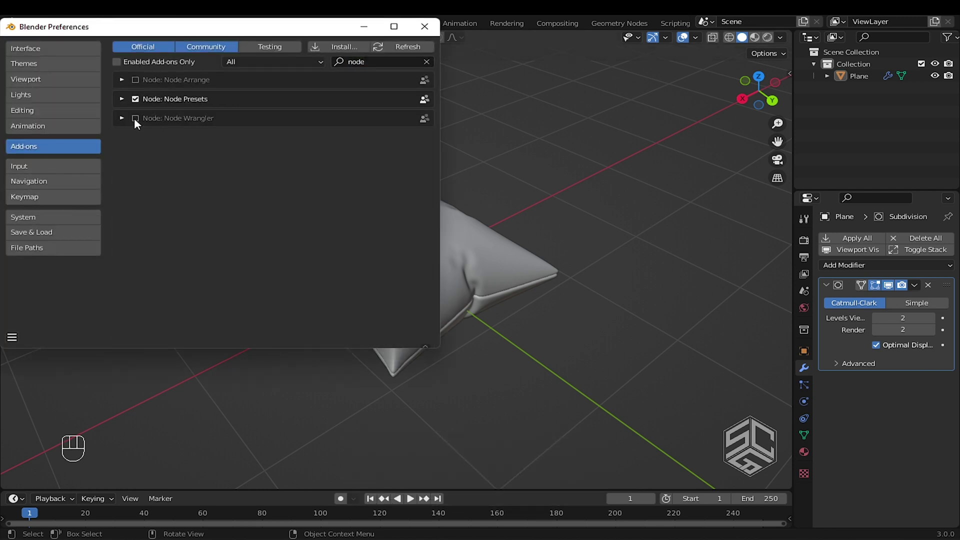
left_click(425, 27)
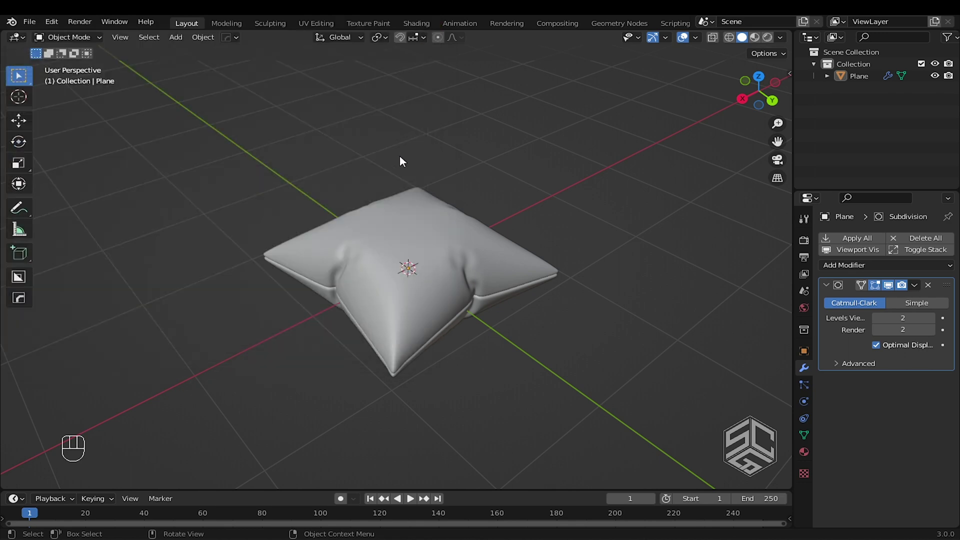
Switch to the Shading workspace with the pillow selected and create a new material for it
middle_click_drag(400, 217, 491, 134)
key("Tab")
key("Tab")
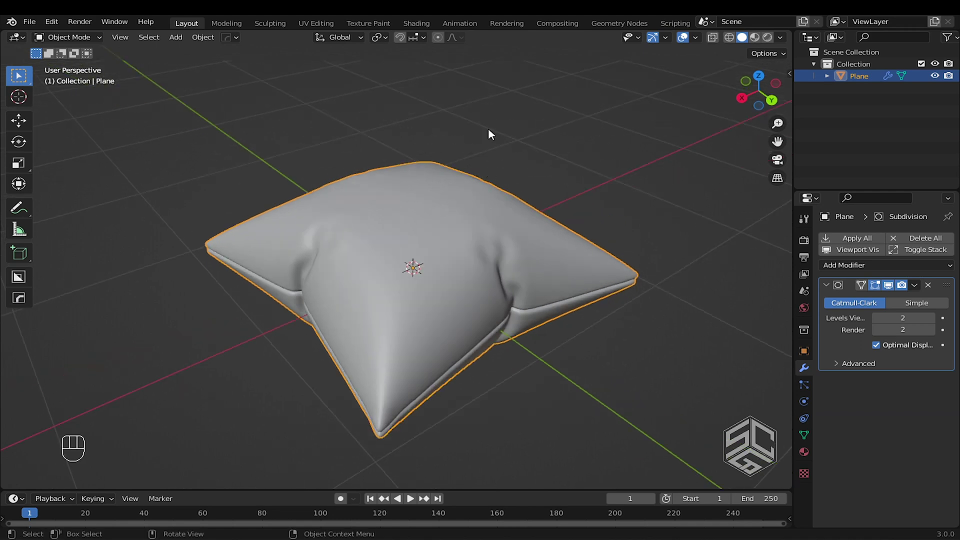
left_click(416, 24)
middle_click_drag(441, 254, 454, 211)
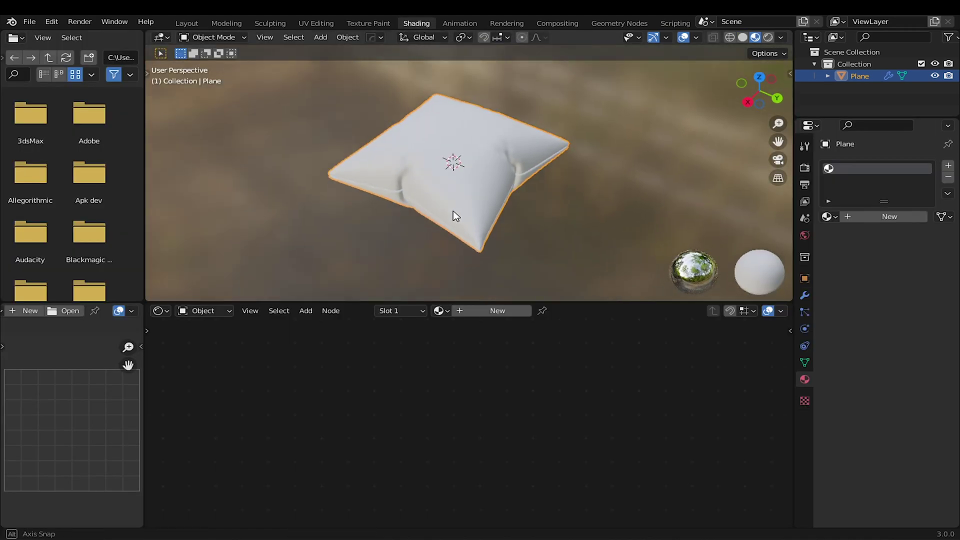
left_click(461, 311)
Move the Principled BSDF and Material Output nodes far apart to make room between them
scroll(419, 463, "up", 2)
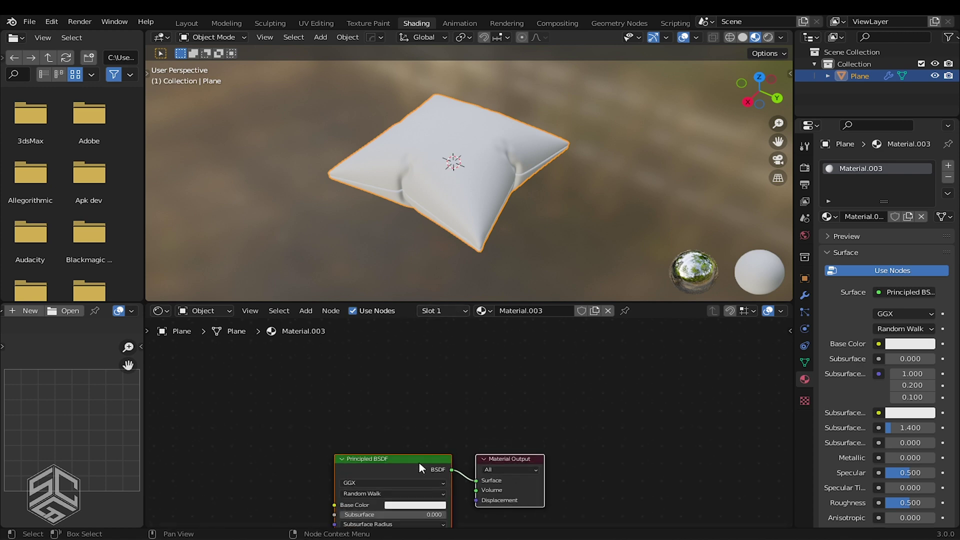
middle_click_drag(419, 463, 409, 378)
left_click(384, 391)
left_click_drag(486, 389, 695, 442)
left_click_drag(348, 394, 302, 387)
Set the Principled BSDF base color to a pinkish red with hue 0.992, saturation 0.956 and value 0.800
left_click(344, 427)
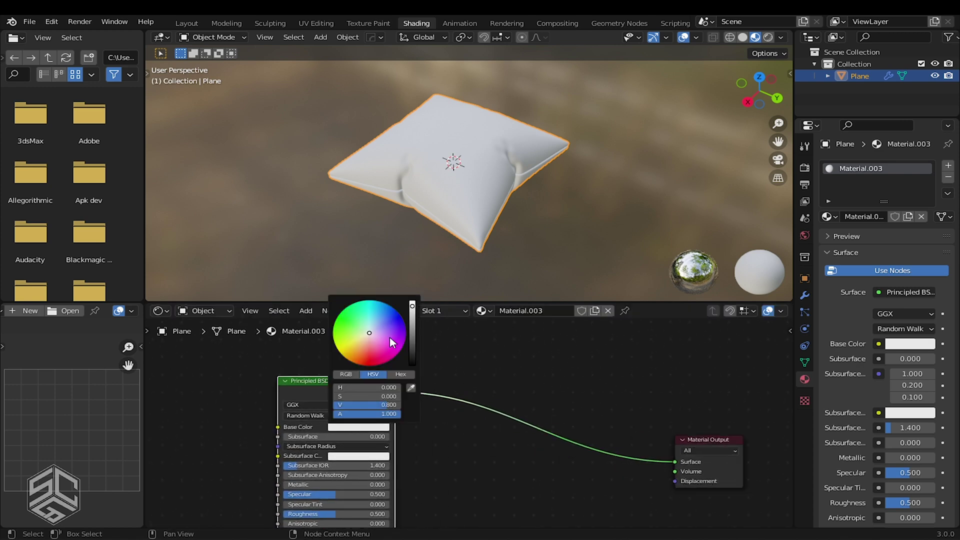
left_click_drag(389, 337, 377, 364)
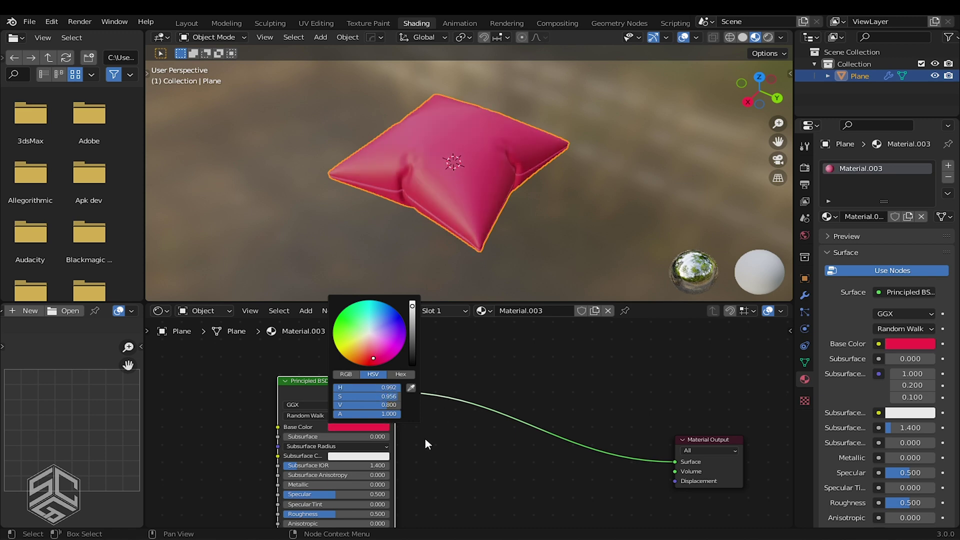
middle_click_drag(422, 441, 418, 470)
middle_click_drag(431, 387, 434, 412)
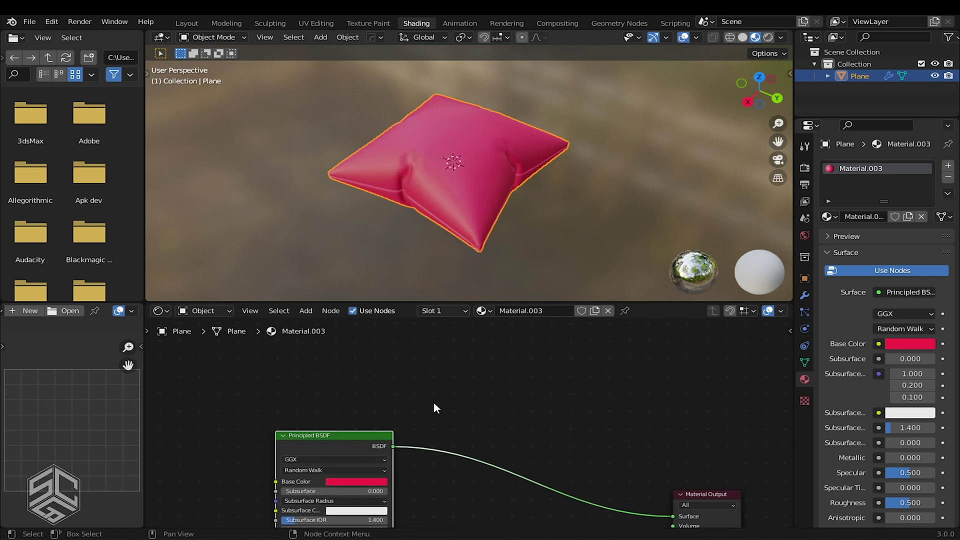
Bring blender.png from the file explorer into the shader editor as an image texture node above the Principled BSDF
key("alt+Tab")
left_click_drag(880, 185, 659, 281)
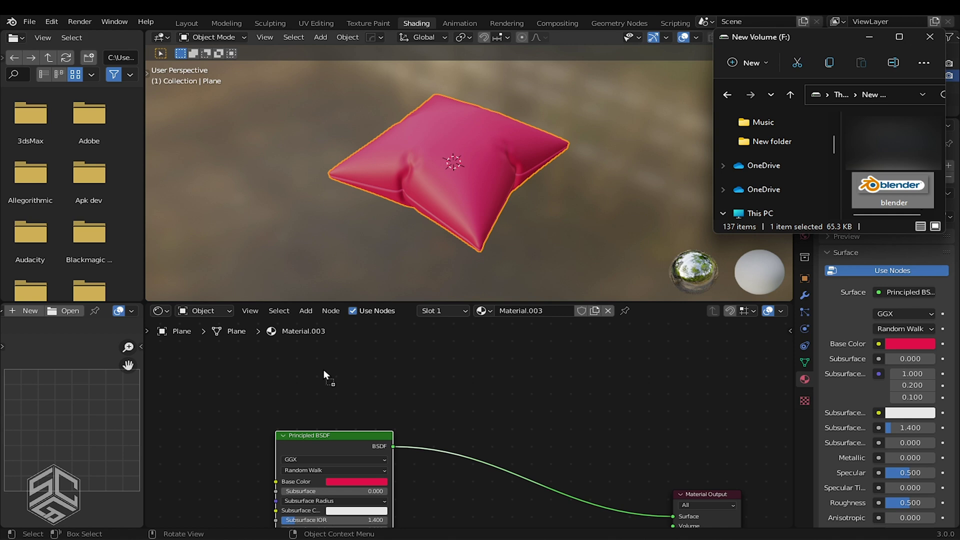
left_click_drag(323, 370, 323, 369)
left_click(352, 368)
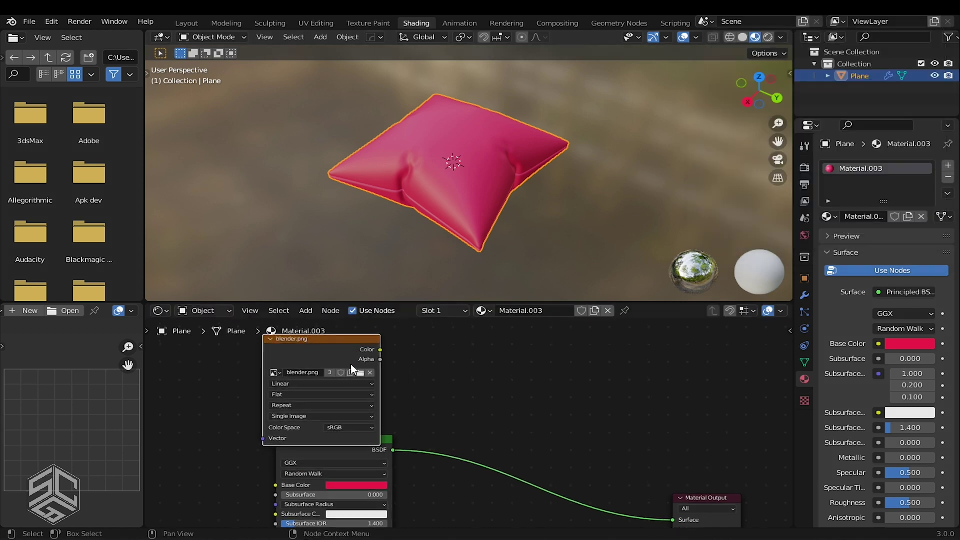
scroll(404, 380, "down", 1)
middle_click_drag(404, 380, 403, 385)
left_click_drag(364, 366, 376, 349)
Add linked Mapping and Texture Coordinate nodes to the blender.png image texture
key("ctrl+t")
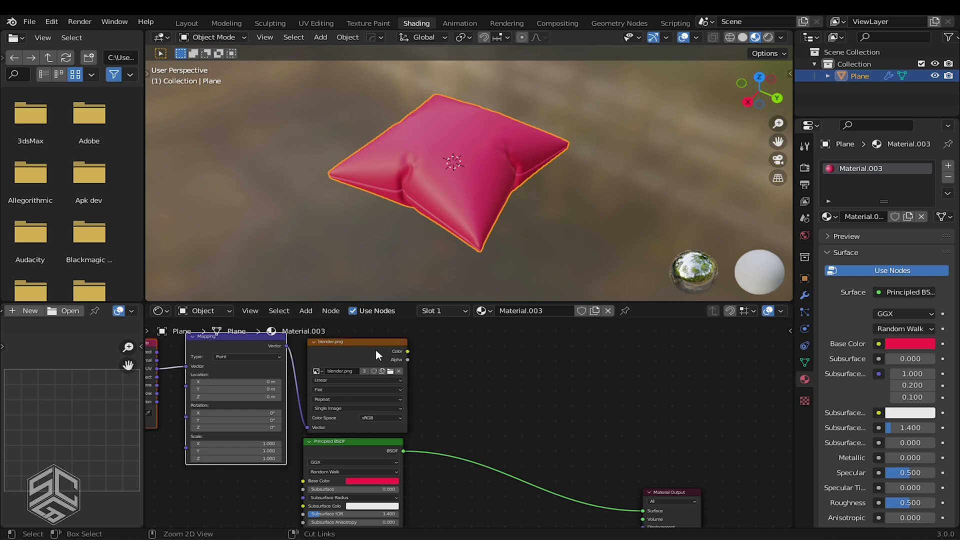
scroll(374, 349, "down", 3)
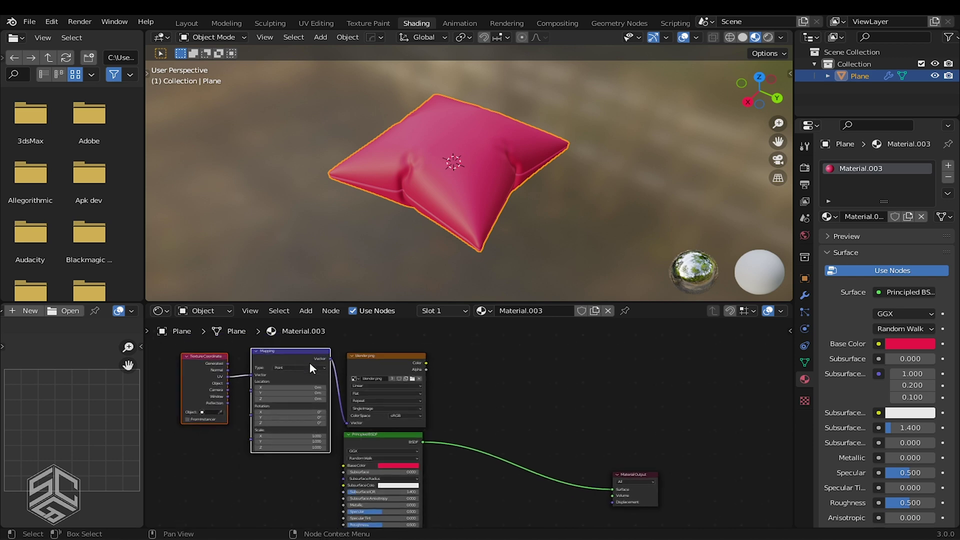
scroll(213, 369, "up", 2)
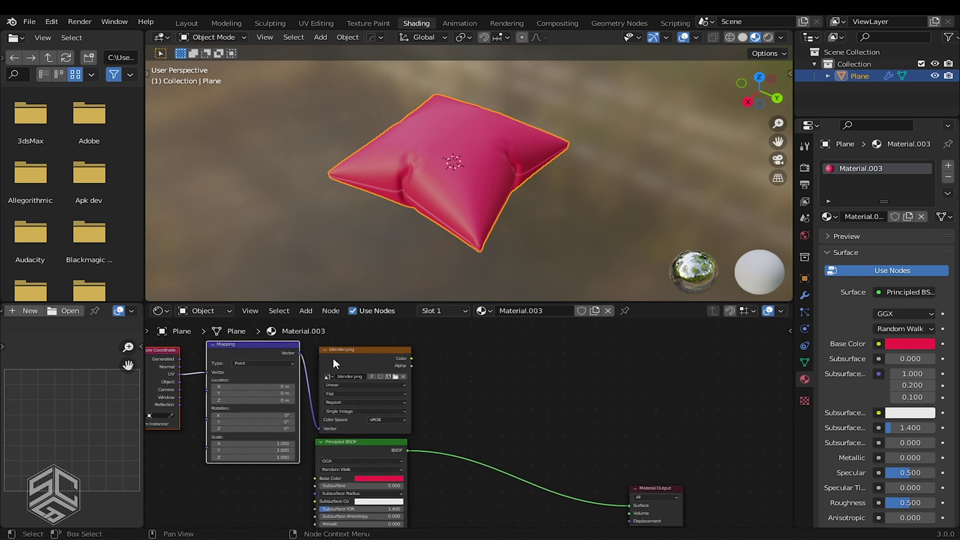
Add a Diffuse BSDF node beside the image texture and connect the image's Color output to its Color input
left_click(333, 358)
left_click(445, 369)
key("shift+a")
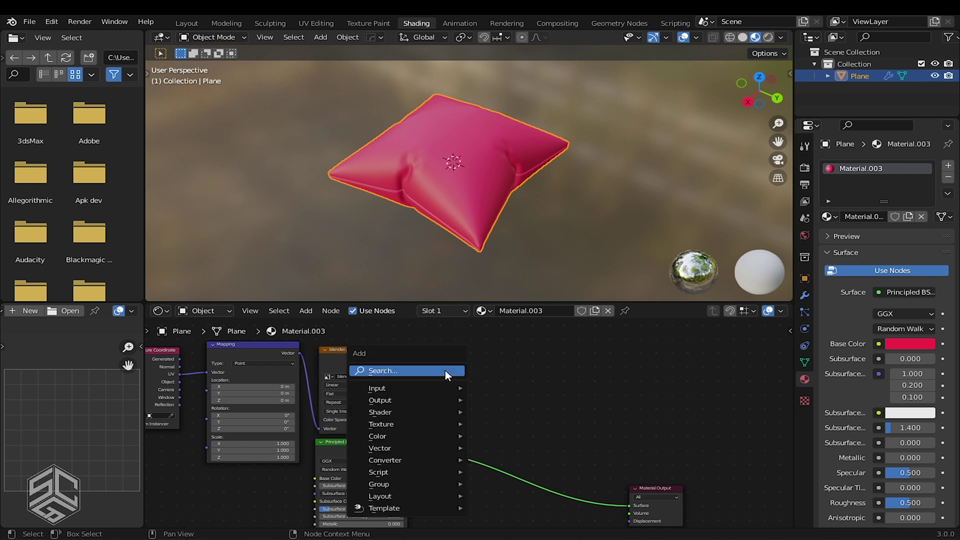
left_click(445, 370)
type("di")
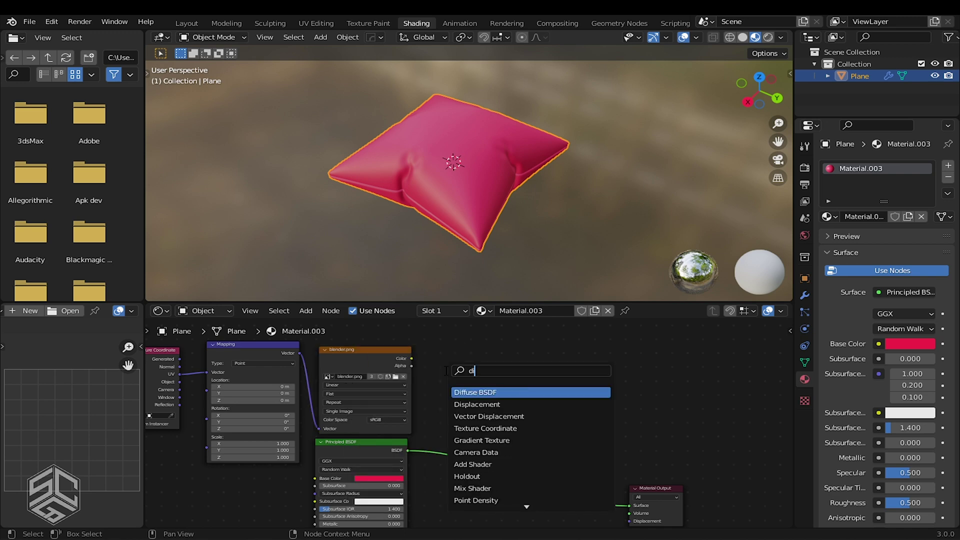
key("Return")
left_click(453, 372)
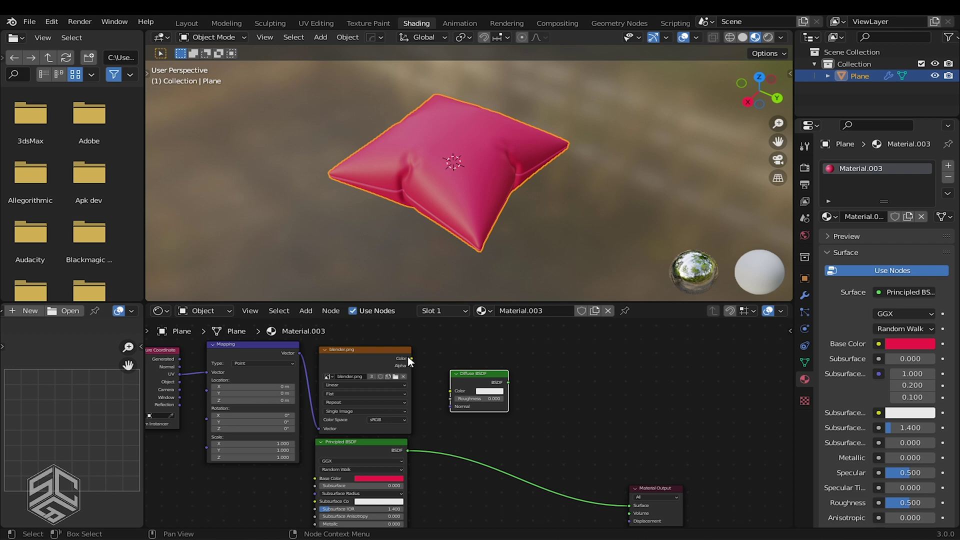
left_click_drag(407, 358, 516, 379)
middle_click_drag(542, 393, 528, 367)
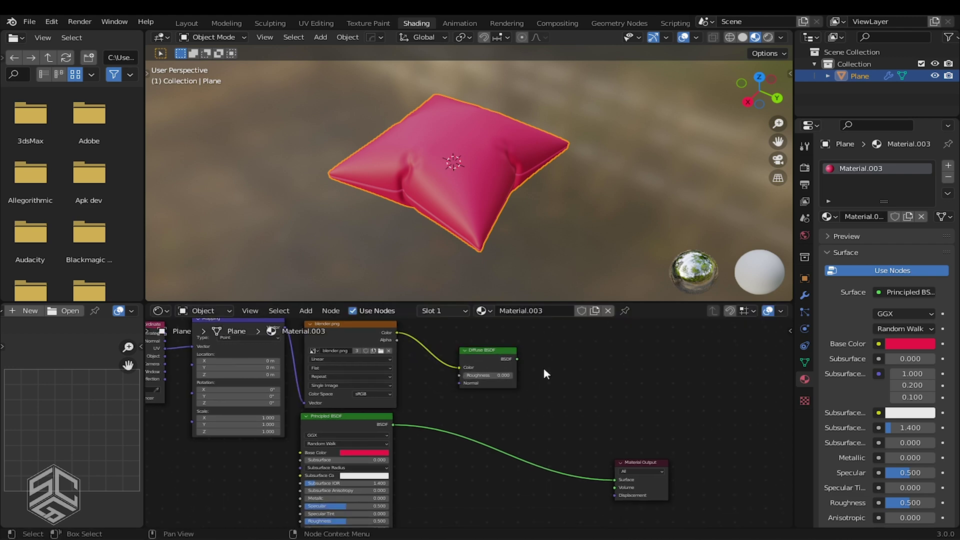
Add a Mix Shader node between the Diffuse BSDF and the Material Output
key("shift+a")
left_click(545, 369)
type("mix")
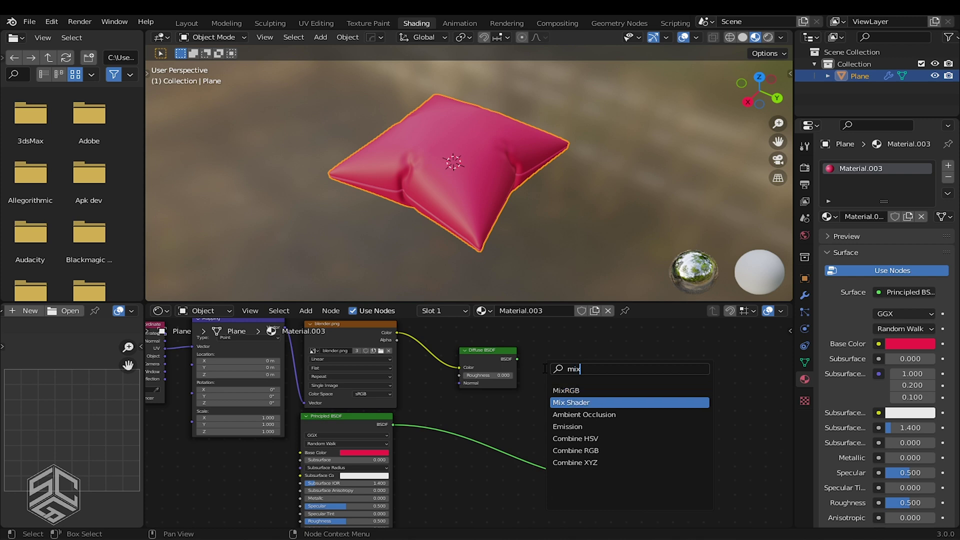
key("Return")
left_click(555, 405)
Connect the Principled BSDF and Diffuse BSDF to the Mix Shader's first and second shader inputs, and its output to the Material Output's Surface
left_click_drag(631, 463, 548, 428)
left_click_drag(716, 449, 689, 433)
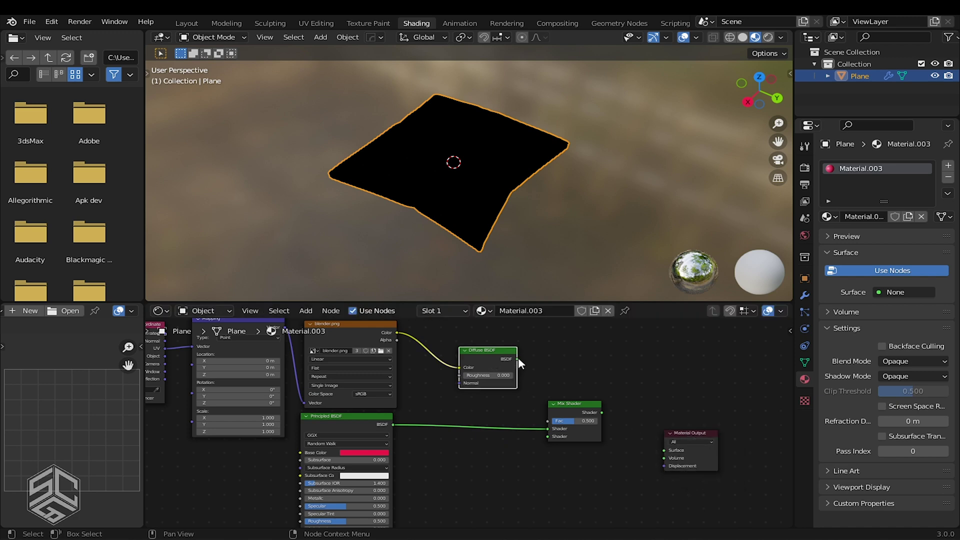
left_click_drag(527, 430, 584, 395)
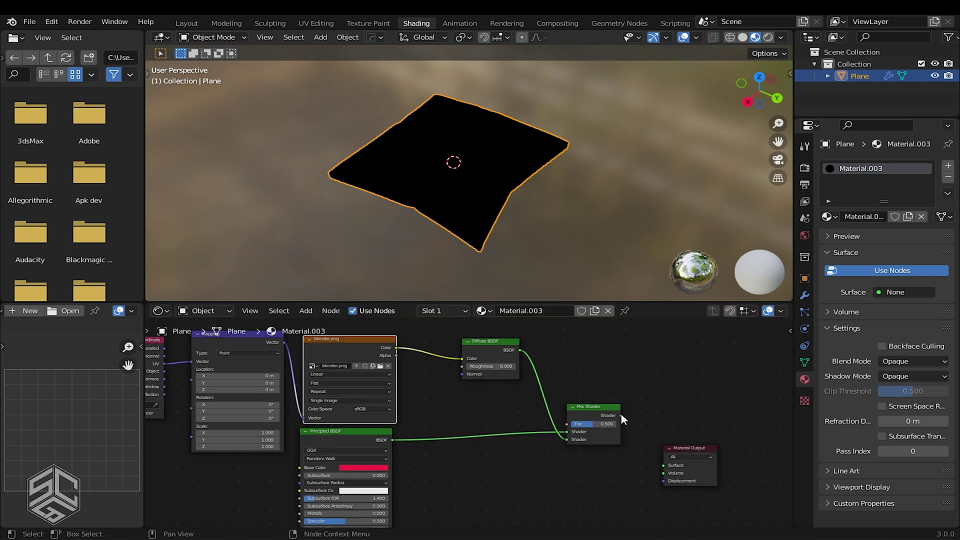
left_click_drag(621, 415, 708, 413)
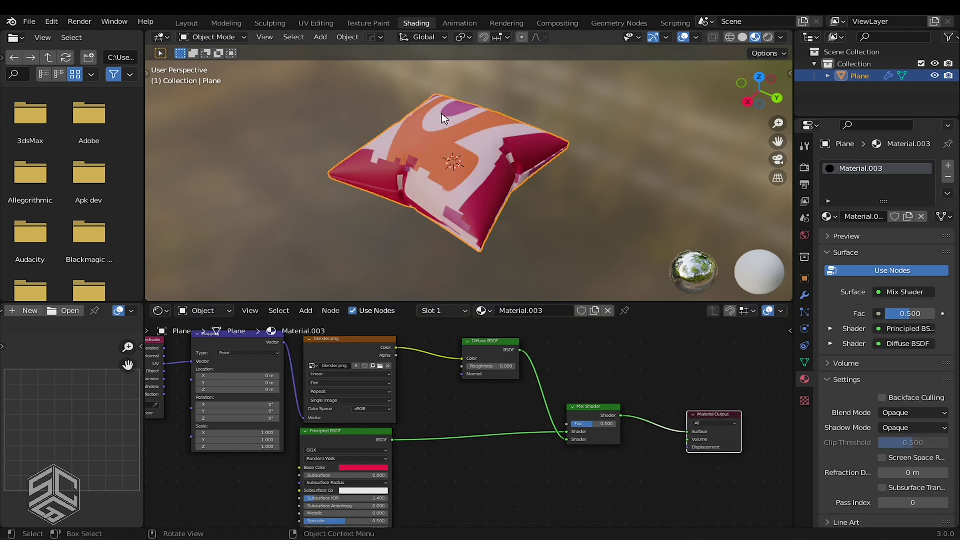
Select the edge loop around the pillow's side in Edit Mode and mark it as a seam
middle_click_drag(500, 210, 475, 154)
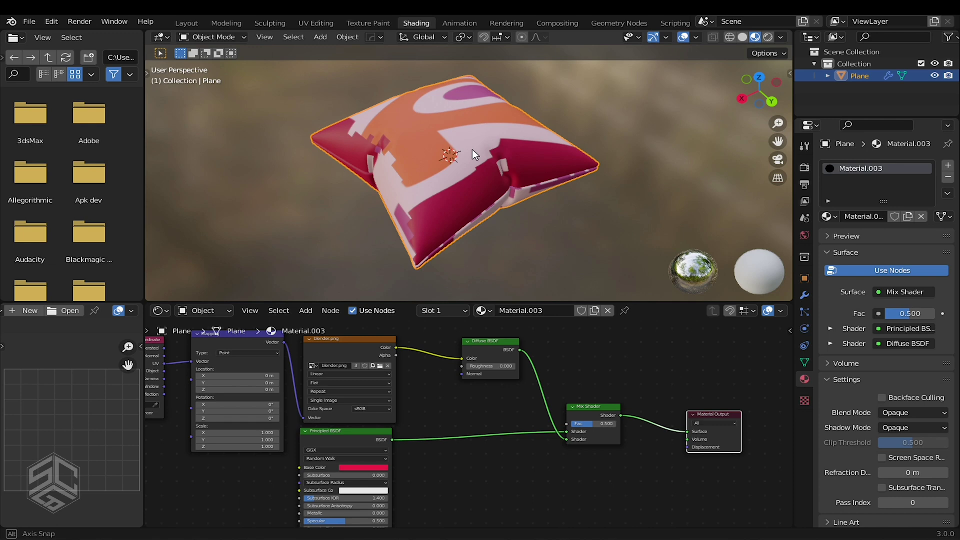
key("Tab")
left_click(467, 264)
scroll(450, 251, "up", 4)
middle_click_drag(437, 242, 419, 208)
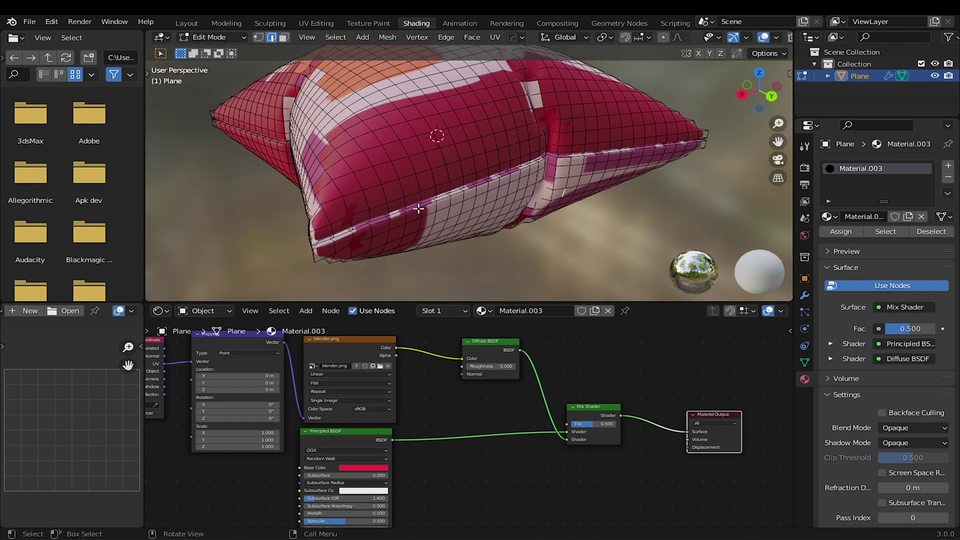
right_click(412, 212)
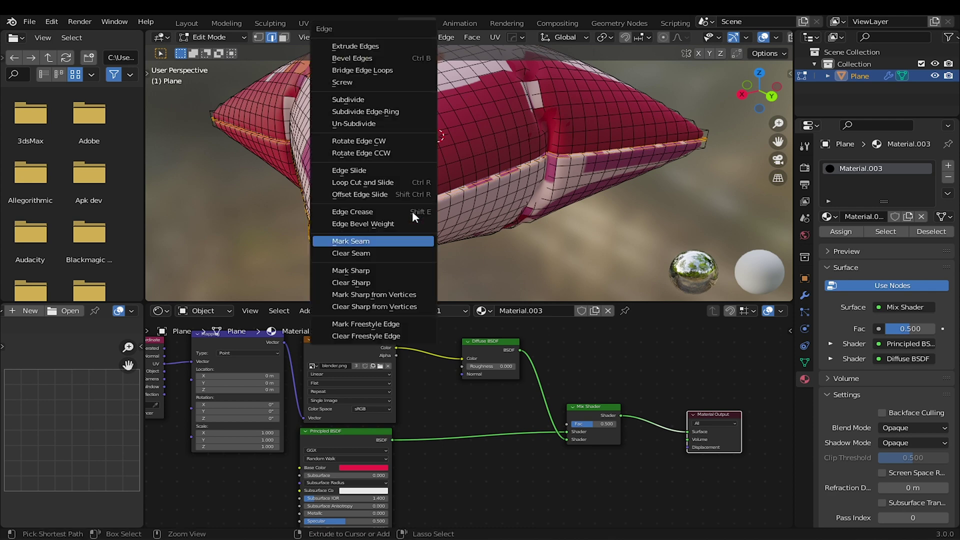
left_click(399, 242)
Change the file browser area to a UV Editor and widen it to about twice its width
scroll(426, 197, "down", 2)
middle_click_drag(426, 196, 437, 210)
left_click(16, 38)
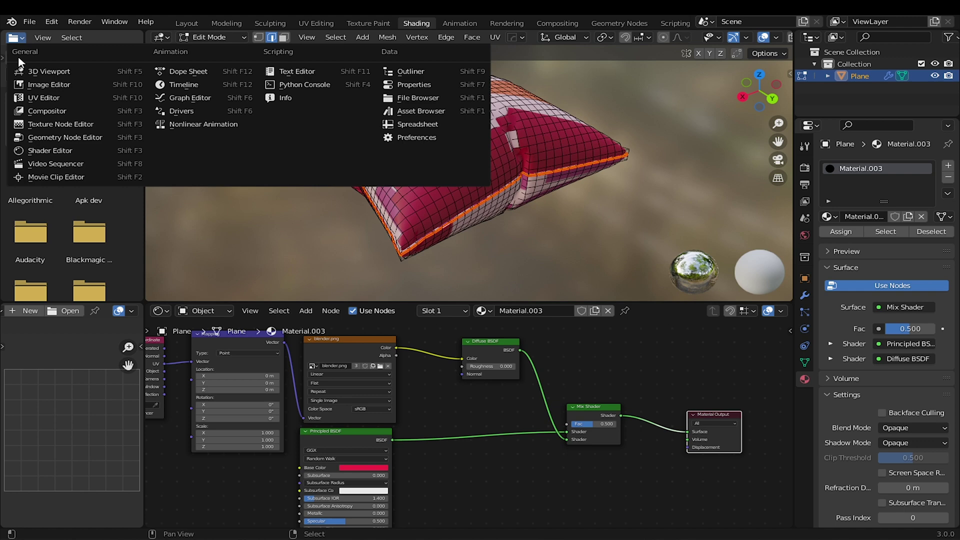
left_click(66, 98)
left_click_drag(144, 171, 315, 172)
left_click_drag(299, 314, 299, 316)
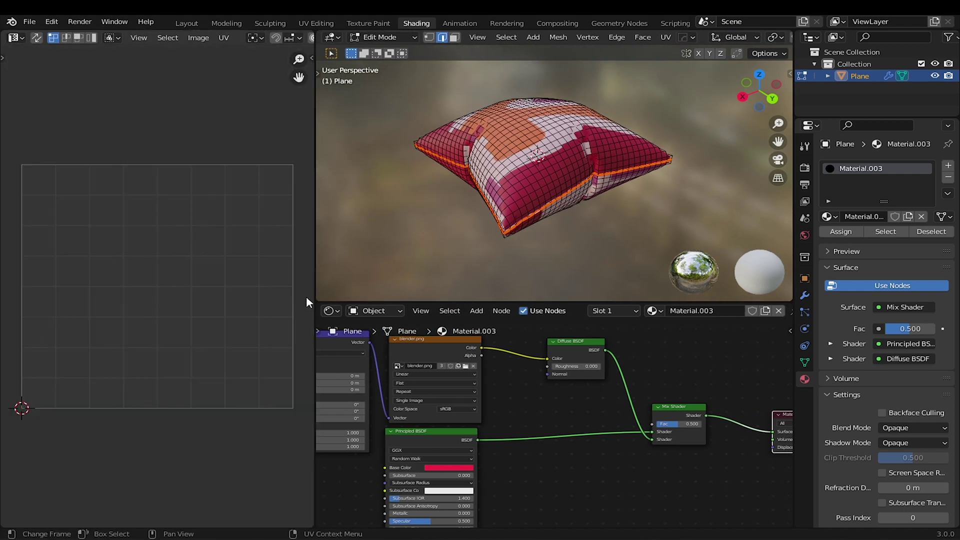
Select the pillow's entire mesh and unwrap it
key("a")
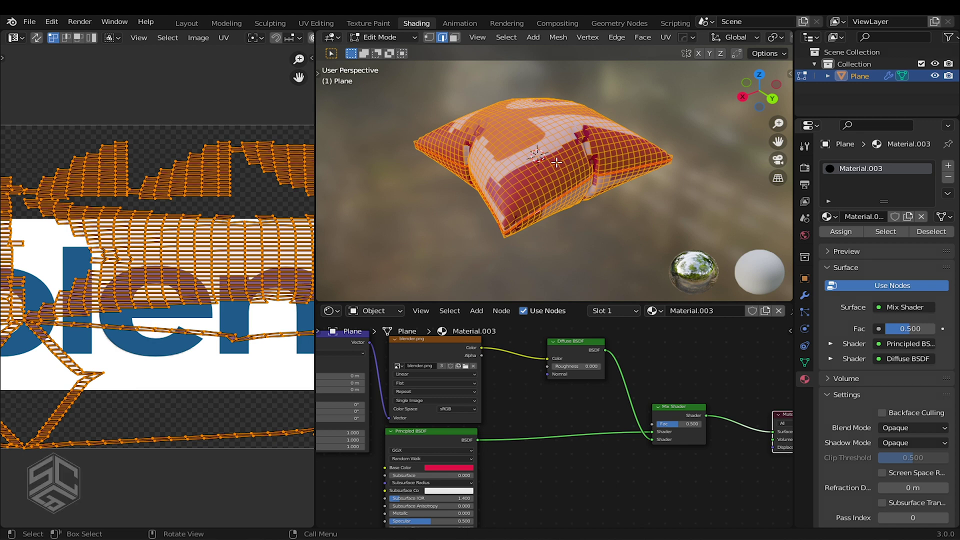
key("u")
left_click(539, 146)
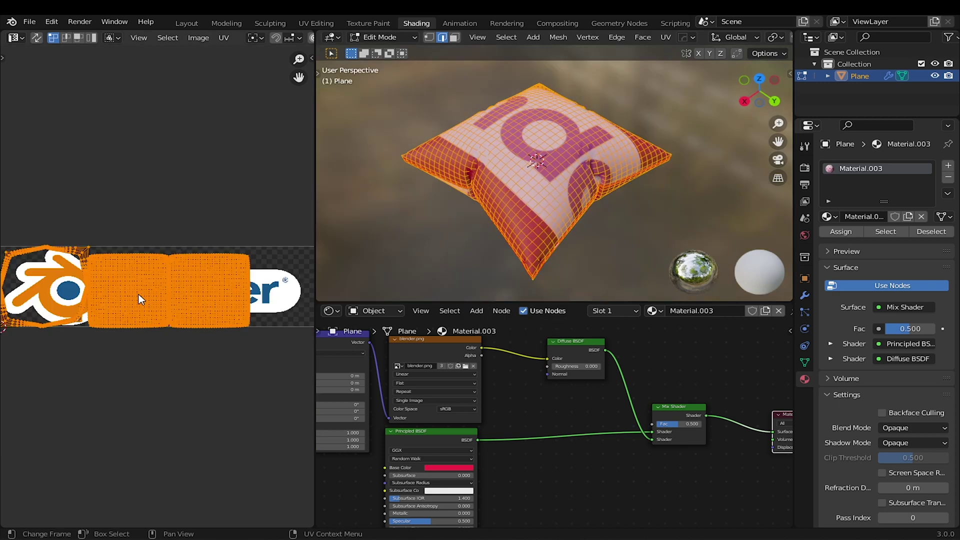
Scale up the pillow's unwrapped UV islands and reposition them until one face island encloses the Blender logo
scroll(139, 294, "down", 4)
middle_click_drag(139, 294, 158, 274)
scroll(157, 273, "up", 3)
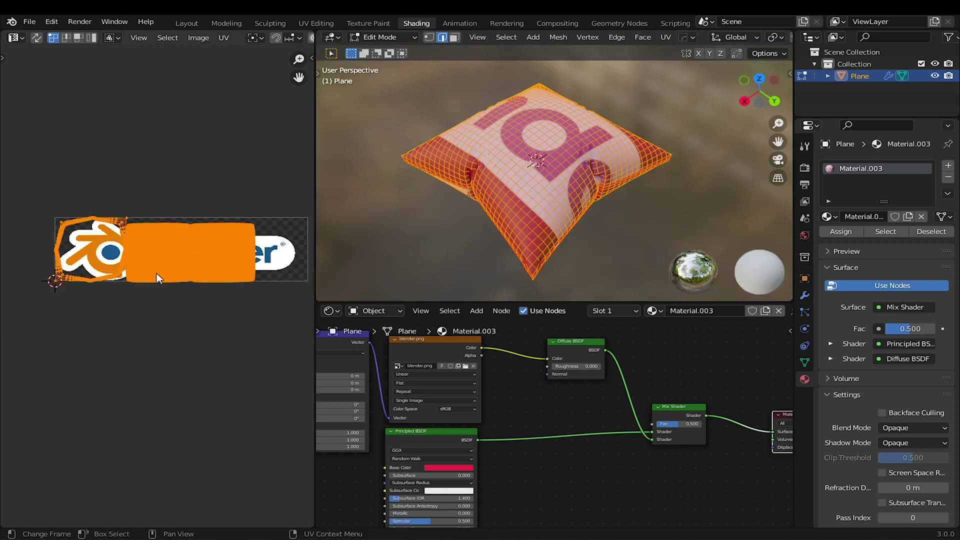
key("s")
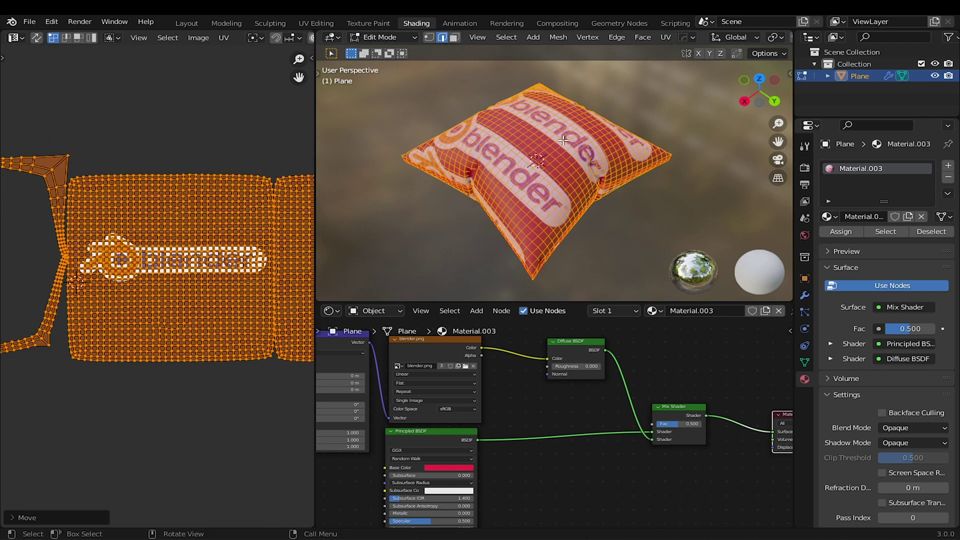
Set the extension of the blender.png image texture to Clip
middle_click_drag(563, 140, 478, 244)
left_click(444, 391)
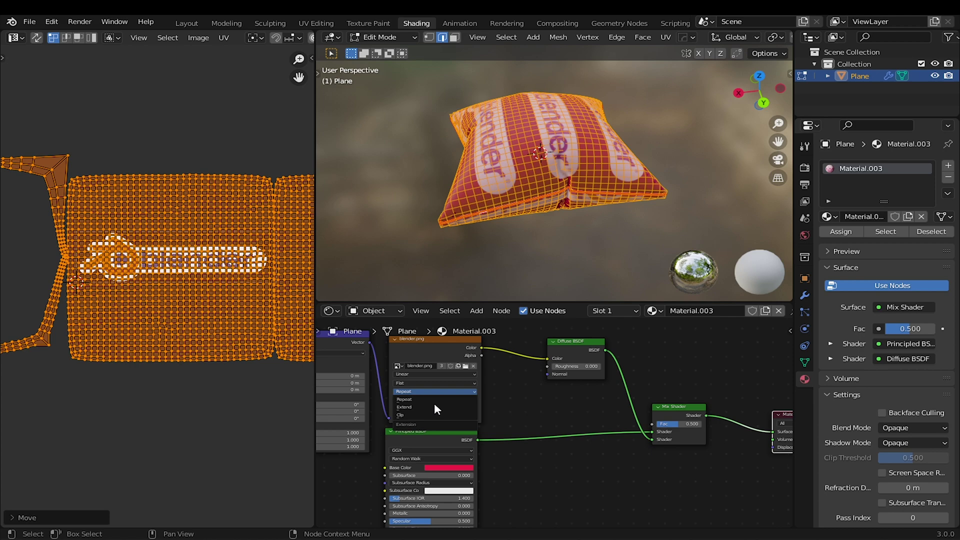
left_click(430, 413)
middle_click_drag(567, 178, 622, 213)
Move the UV islands sideways so the other large face island covers the Blender logo
scroll(272, 256, "down", 1)
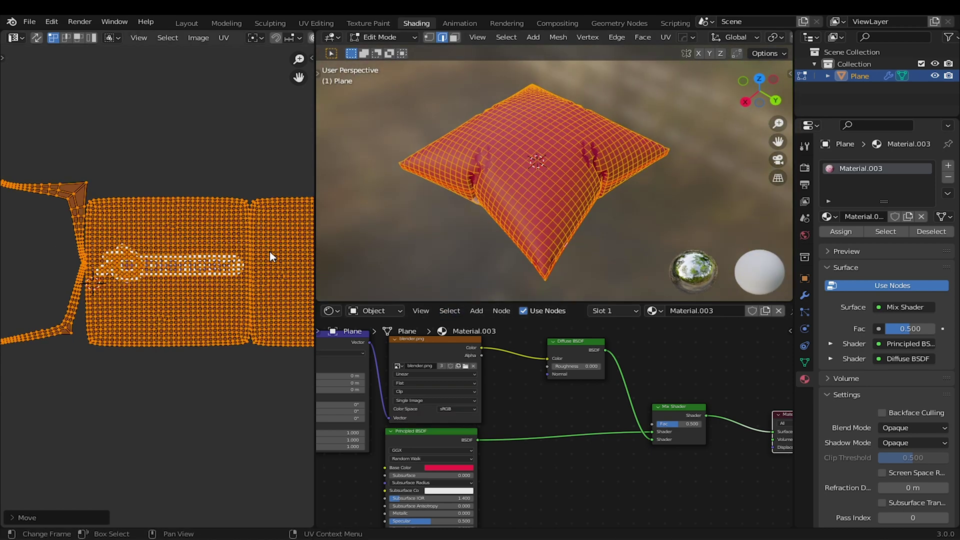
key("g")
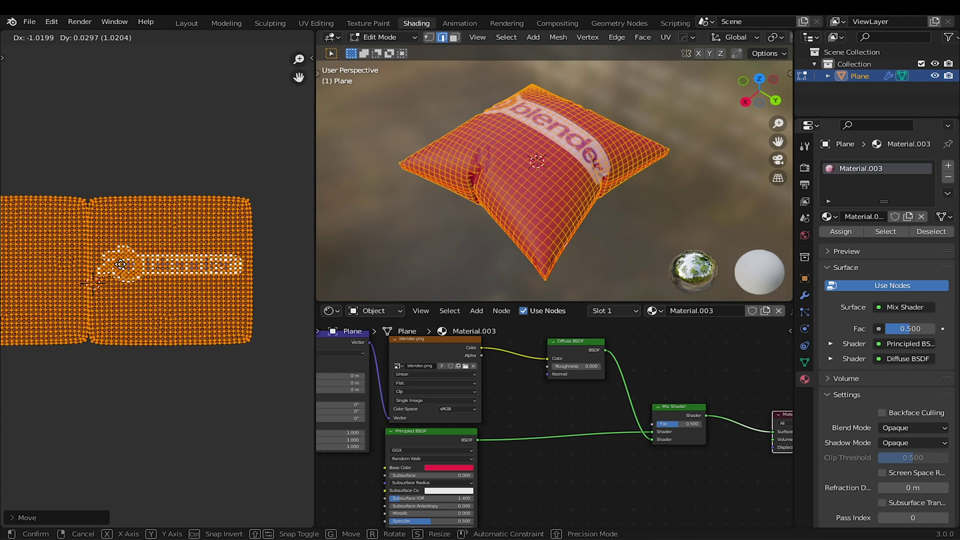
left_click(122, 260)
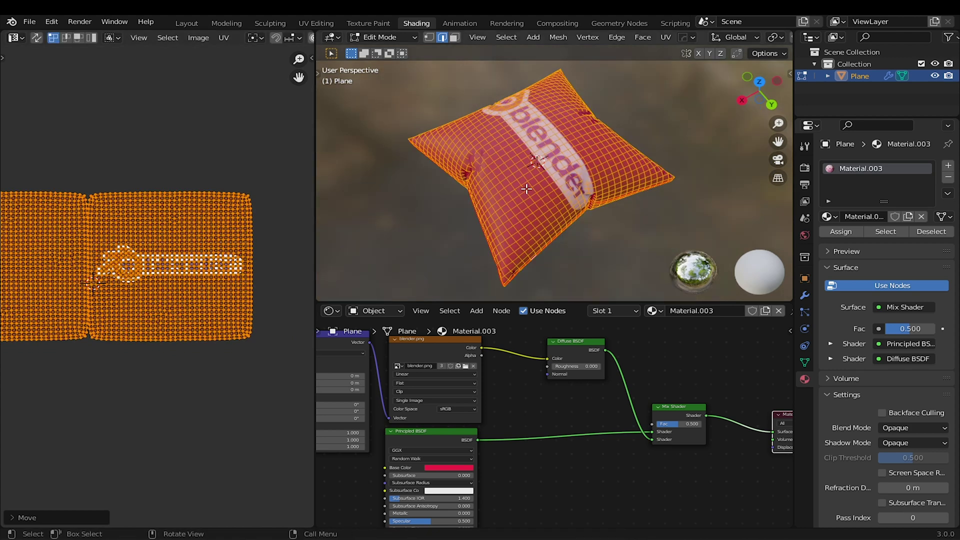
Switch the pillow to Object Mode and shrink the UV Editor area to a narrow strip to widen the 3D view
key("ctrl+Tab")
left_click(532, 129)
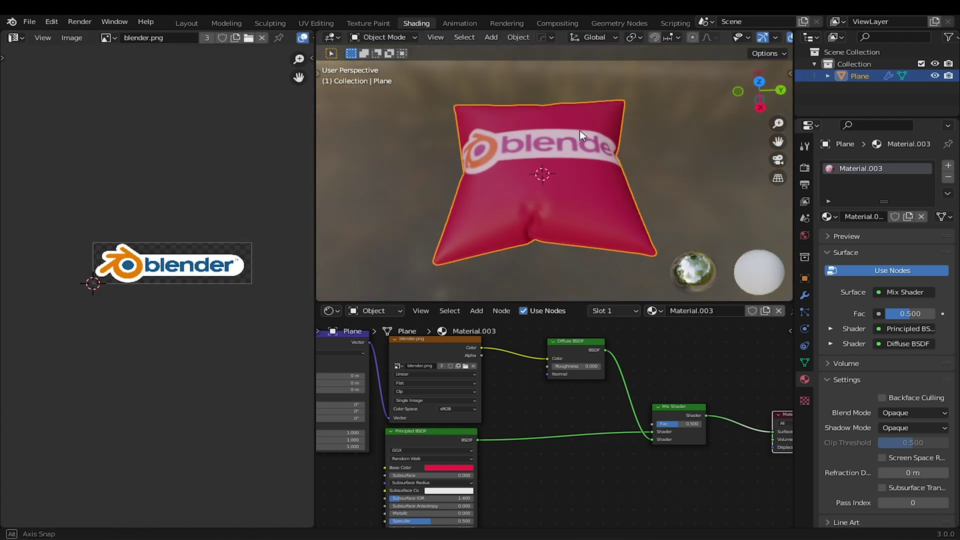
scroll(395, 209, "up", 5)
left_click_drag(315, 216, 48, 172)
scroll(431, 187, "down", 3)
middle_click_drag(431, 187, 418, 174)
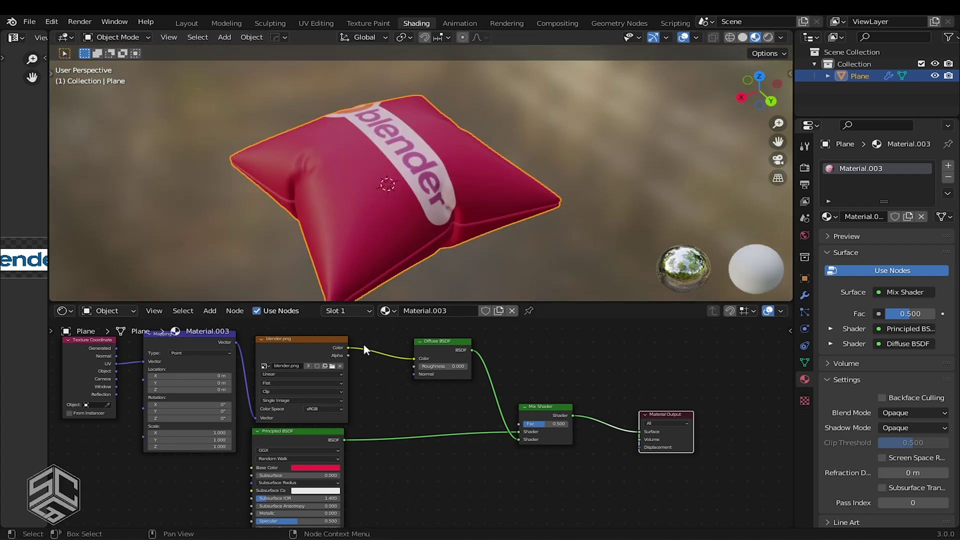
Connect the blender.png texture's Alpha output to the Mix Shader's Fac input
left_click_drag(348, 355, 362, 377)
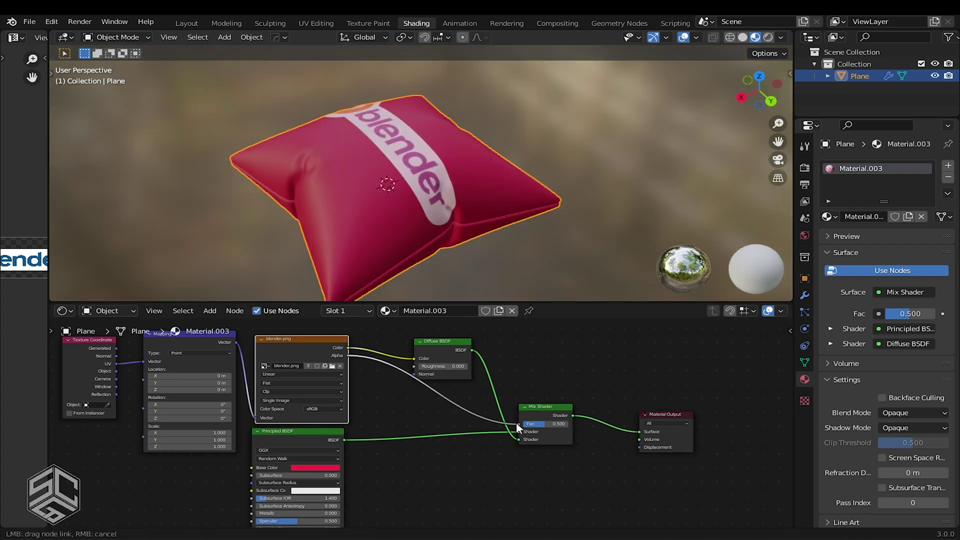
left_click_drag(519, 425, 519, 425)
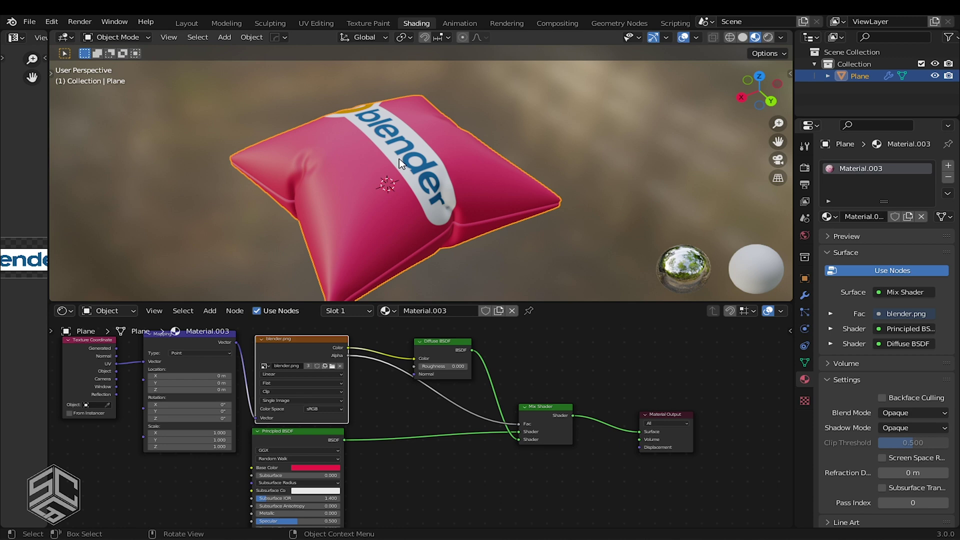
middle_click_drag(399, 158, 339, 115)
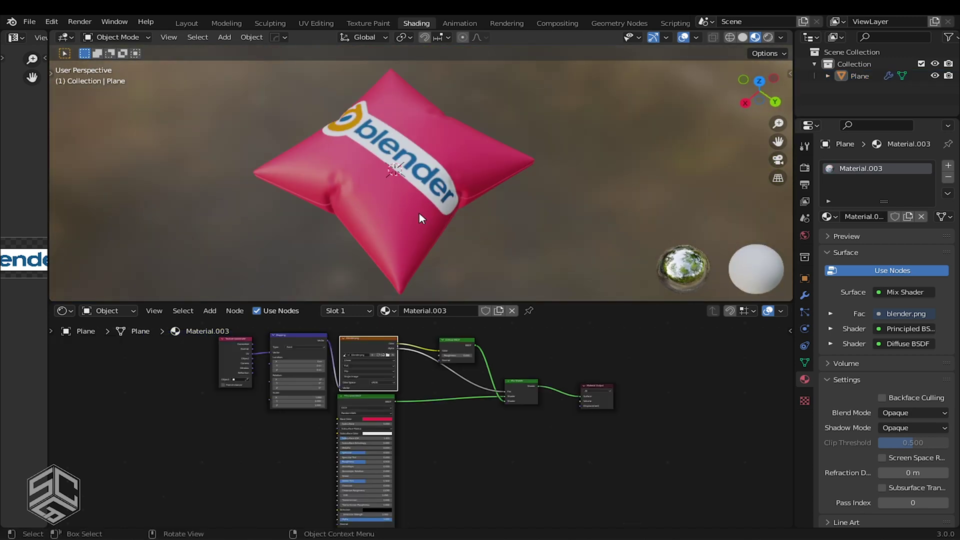
Duplicate the logo pillow along the global Y axis and place the copy beside the original
middle_click_drag(419, 214, 415, 183)
left_click(415, 182)
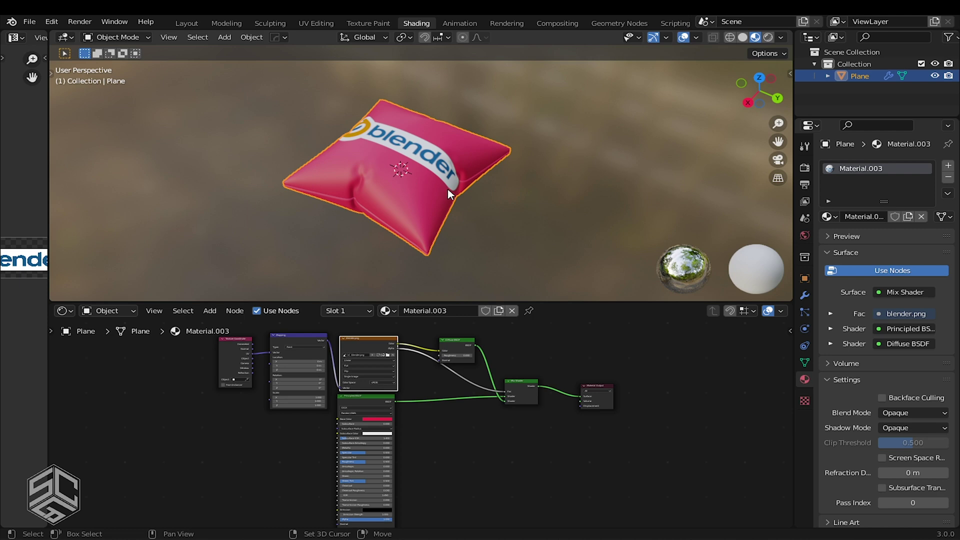
key("shift+d")
key("y")
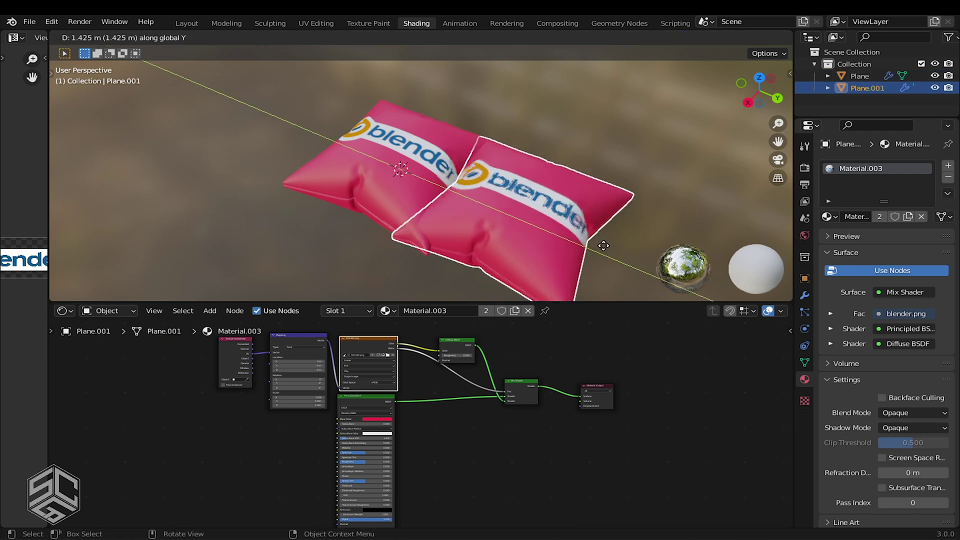
left_click(606, 255)
middle_click_drag(525, 228, 404, 161, "shift")
scroll(384, 153, "down", 1)
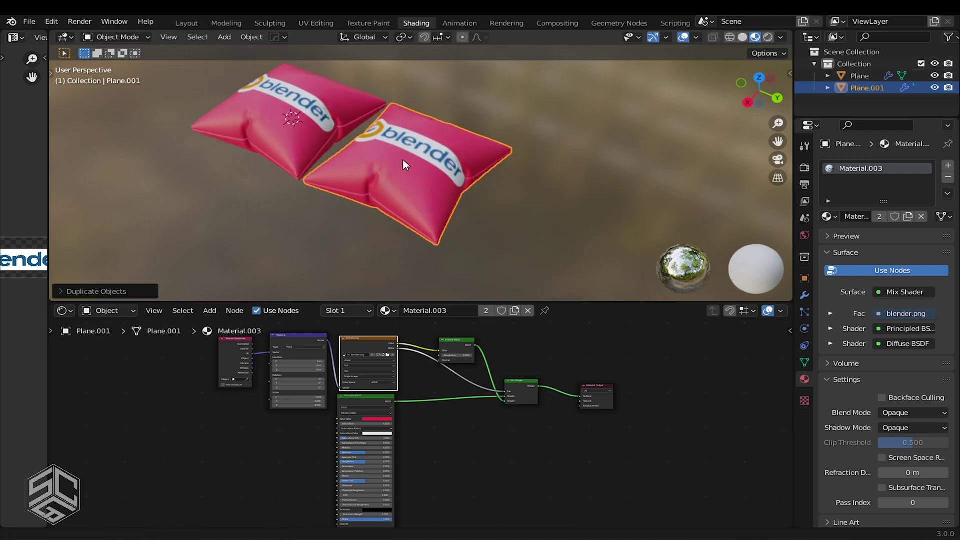
scroll(404, 160, "up", 2)
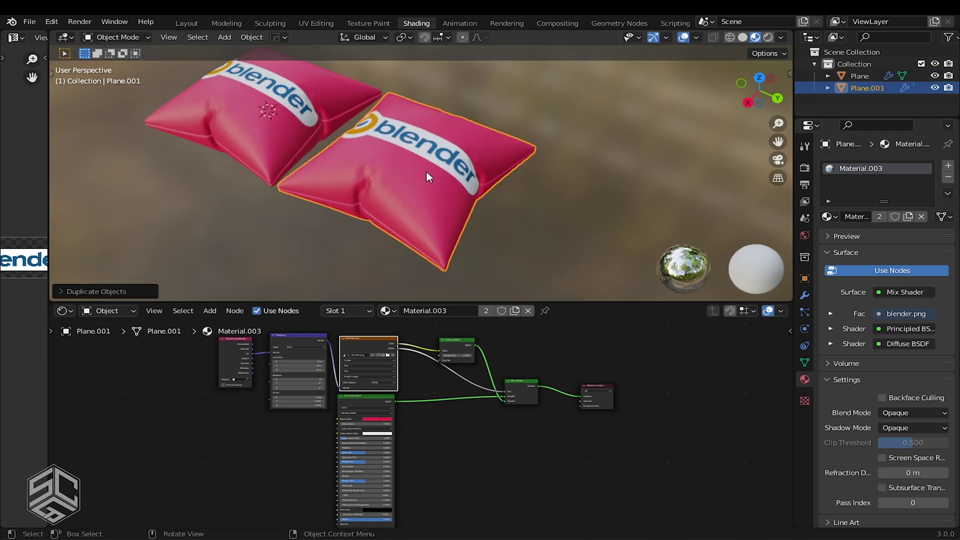
Make the duplicate's material a separate copy and move its logo texture nodes away from the shader nodes
left_click(513, 309)
scroll(418, 358, "down", 4)
middle_click_drag(440, 399, 536, 412)
left_click_drag(347, 359, 364, 344)
scroll(576, 374, "up", 1)
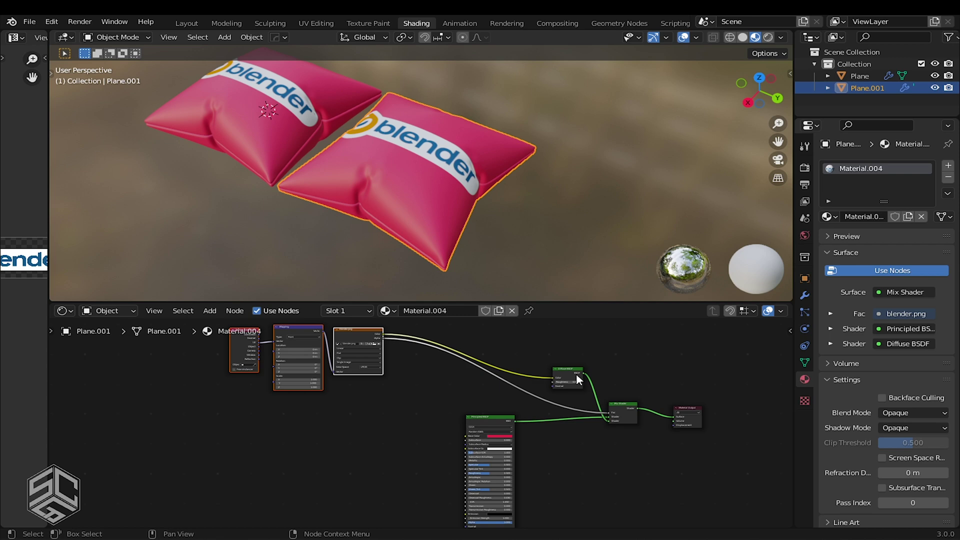
Delete the Diffuse BSDF and Mix Shader nodes from the duplicate pillow's material
left_click(575, 373)
key("x")
left_click(622, 406)
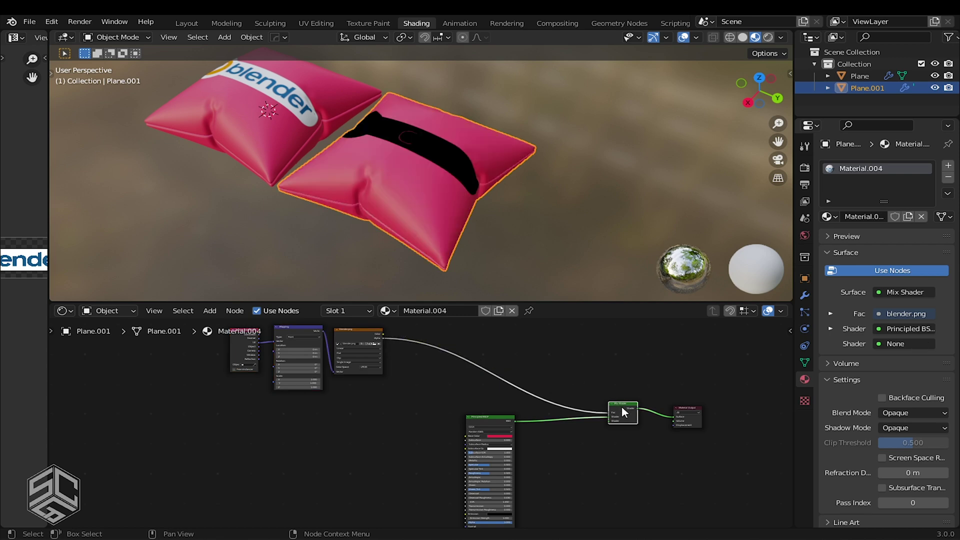
key("x")
Bring the Material Output closer to the Principled BSDF and connect the BSDF output to its Surface input
left_click_drag(516, 419, 548, 410)
scroll(607, 413, "up", 5)
middle_click_drag(613, 413, 517, 421)
left_click_drag(688, 408, 594, 407)
scroll(587, 408, "up", 2)
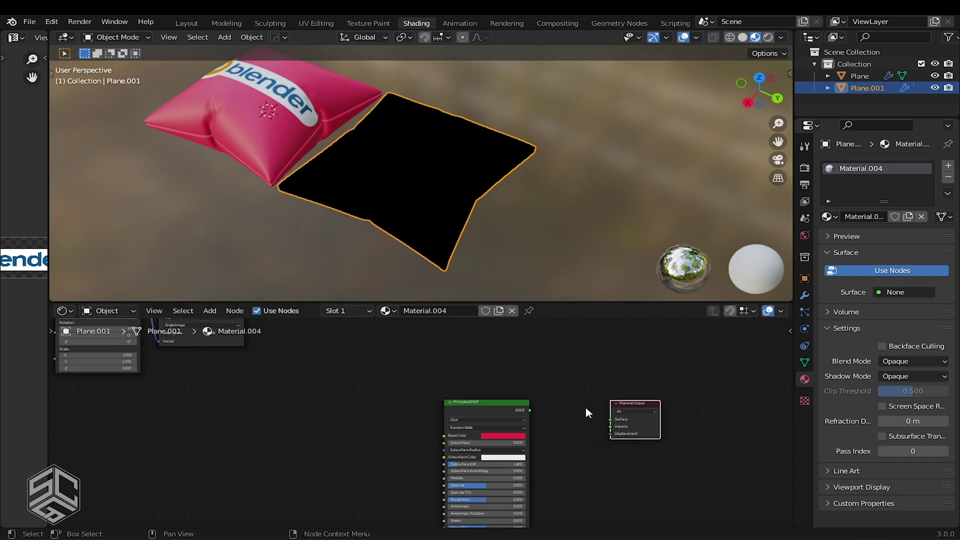
left_click_drag(530, 410, 610, 419)
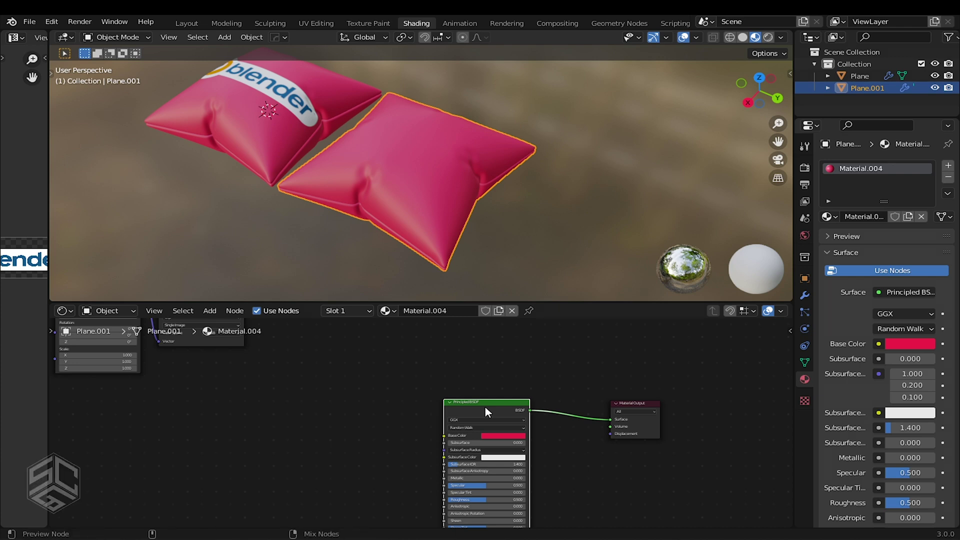
Run Principled Texture Setup on the Principled BSDF with the BlueCotton01_2K BaseColor, Height, Normal and Roughness images
key("ctrl+shift+t")
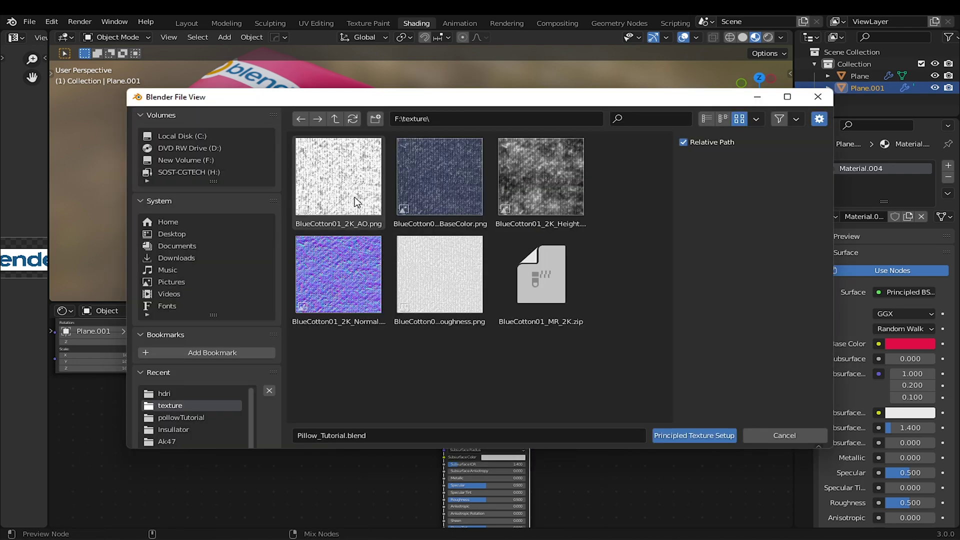
left_click(415, 193)
left_click(533, 204, "shift")
left_click(340, 276, "shift")
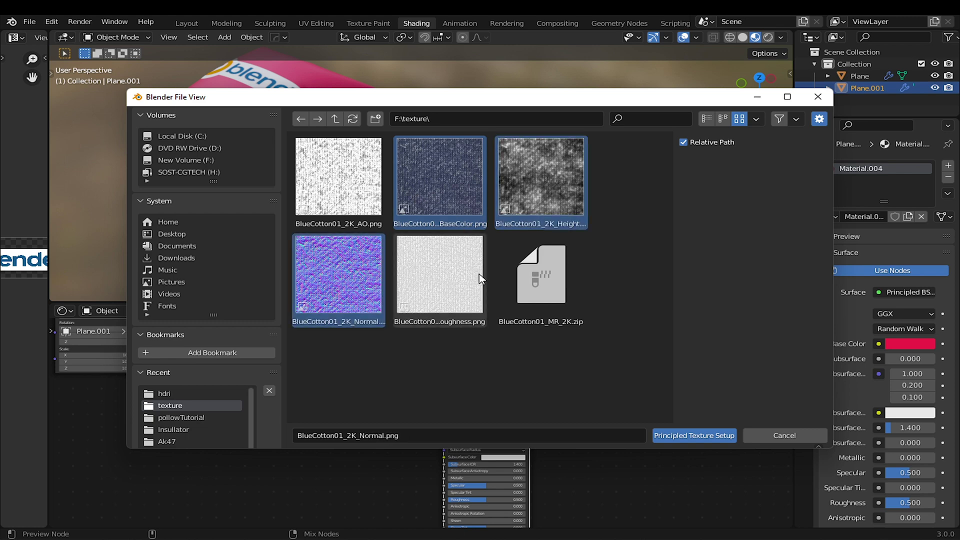
left_click(479, 274, "shift")
left_click(694, 436)
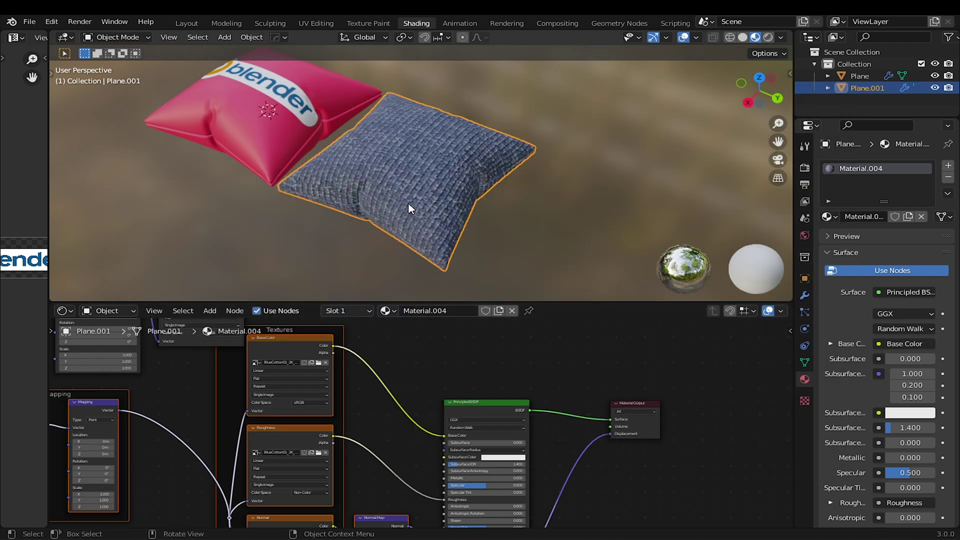
mouse_move(417, 186)
middle_mouse_down()
mouse_move(427, 191)
mouse_move(419, 198)
middle_mouse_up()
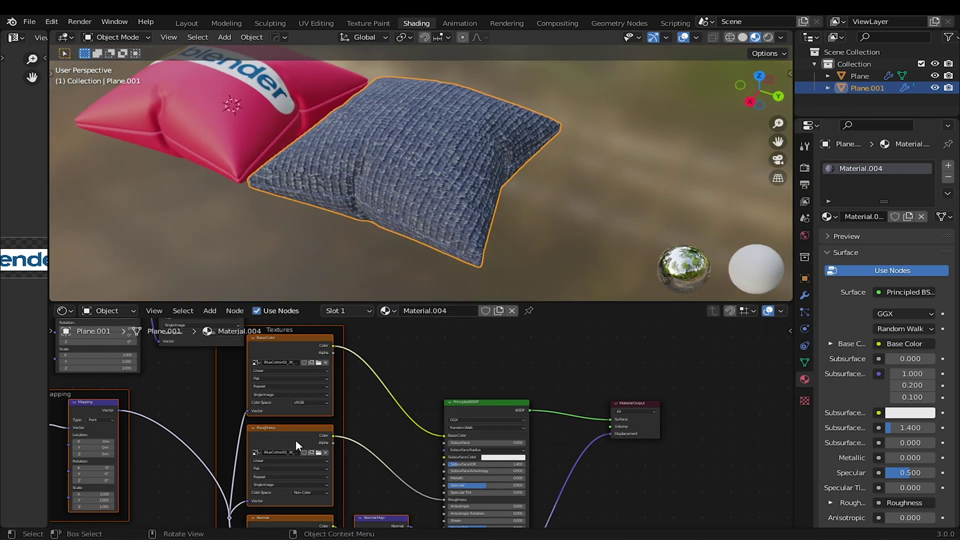
Set the cotton textures' Mapping scale to 3 on X, Y and Z
middle_click_drag(249, 418, 431, 400)
scroll(315, 440, "up", 2)
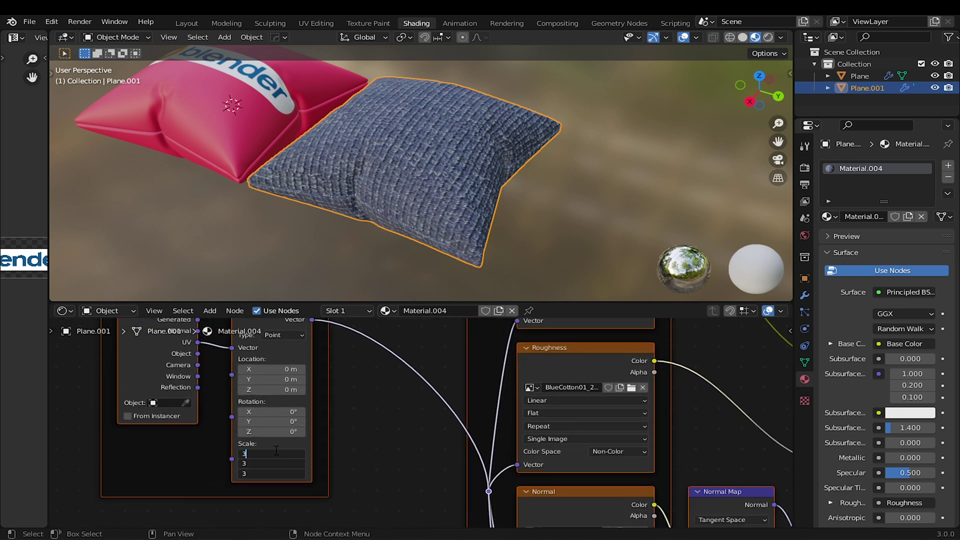
key("Return")
mouse_move(403, 152)
middle_mouse_down()
mouse_move(413, 178)
mouse_move(409, 167)
middle_mouse_up()
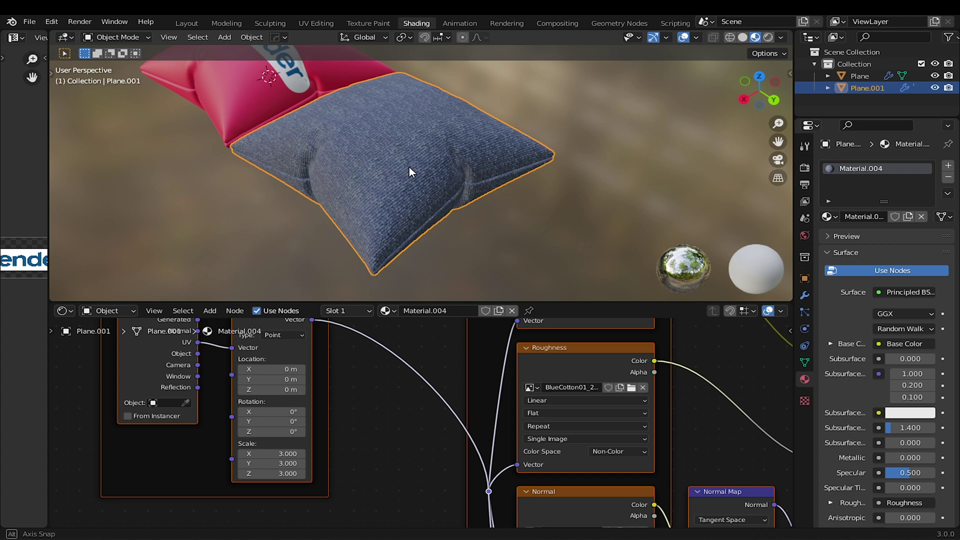
Move the blender.png image texture node above the cotton Textures frame
scroll(515, 357, "down", 5)
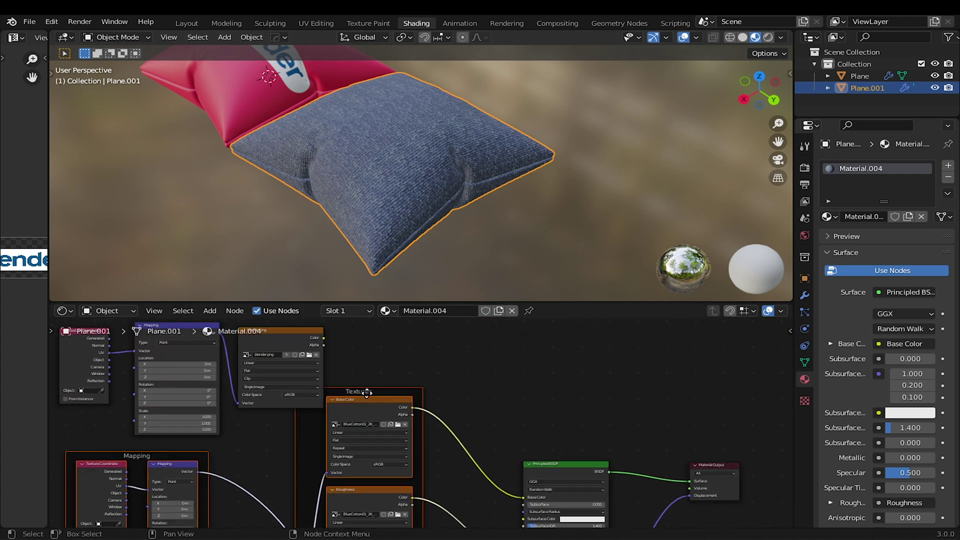
middle_click_drag(309, 348, 309, 402)
left_click_drag(287, 413, 371, 369)
middle_click_drag(488, 415, 466, 362)
Add a color Mix node on the link between the cotton BaseColor texture and the Principled BSDF's Base Color
scroll(443, 402, "down", 1)
key("shift+a")
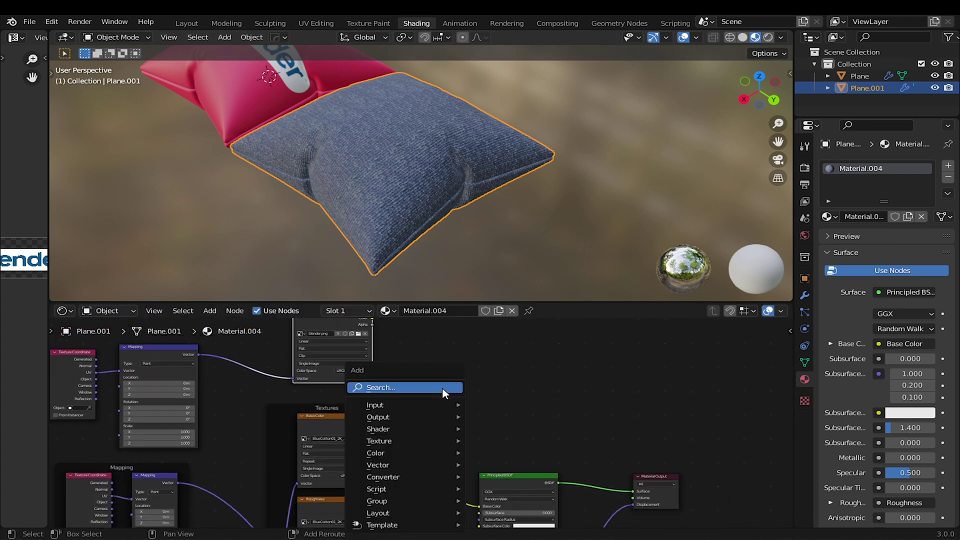
left_click(445, 389)
type("mix")
key("Return")
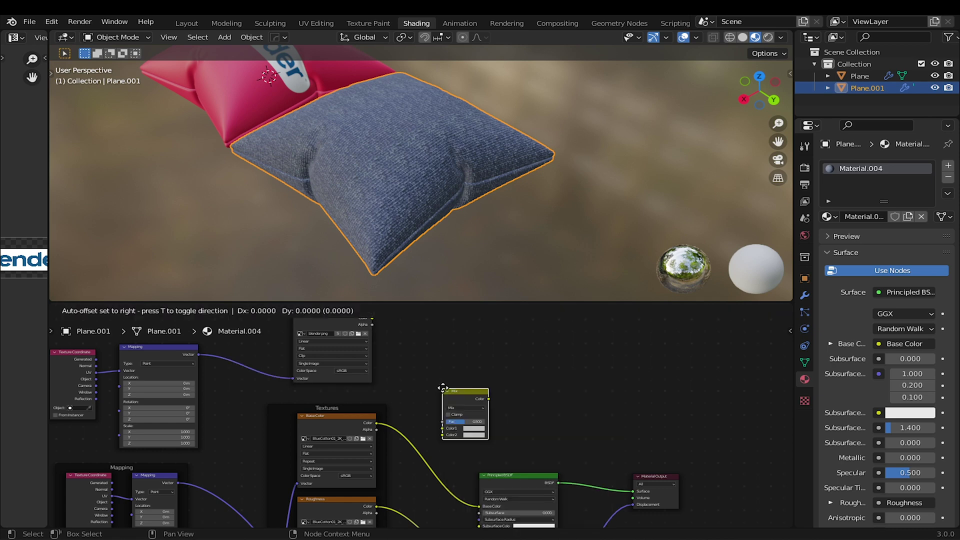
left_click(421, 428)
scroll(420, 427, "up", 1)
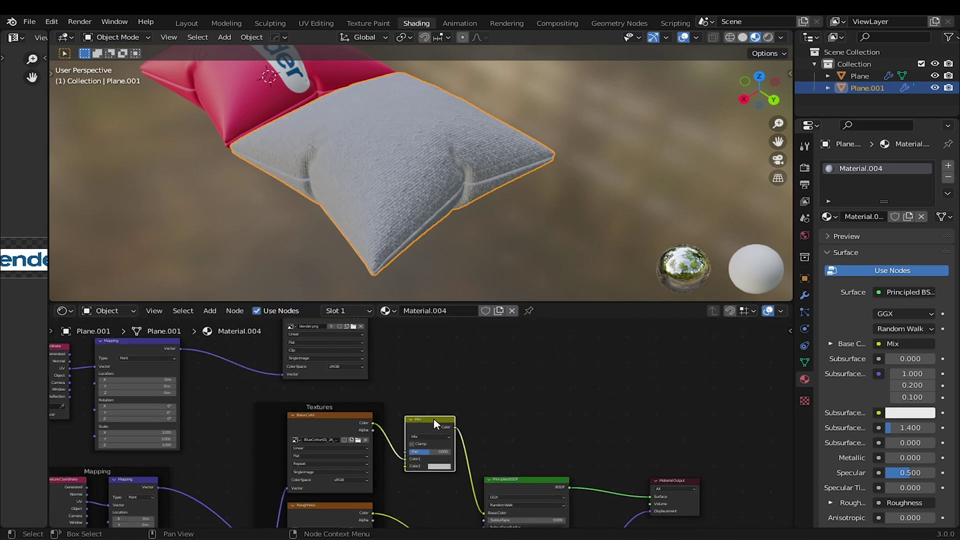
left_click_drag(432, 419, 443, 401)
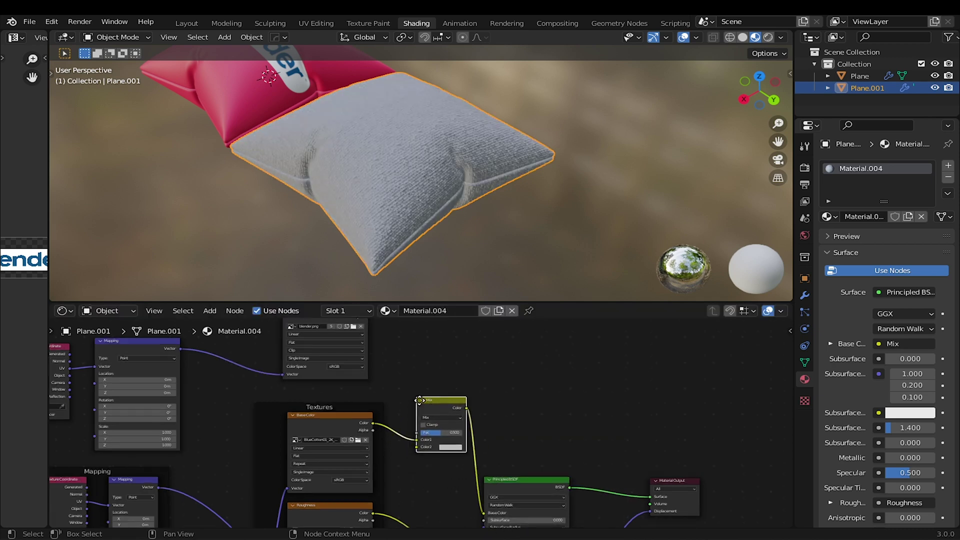
Connect the blender.png texture's Color to the Mix node's Color2 and its Alpha to Fac
middle_click_drag(389, 348, 379, 375)
left_click(358, 337)
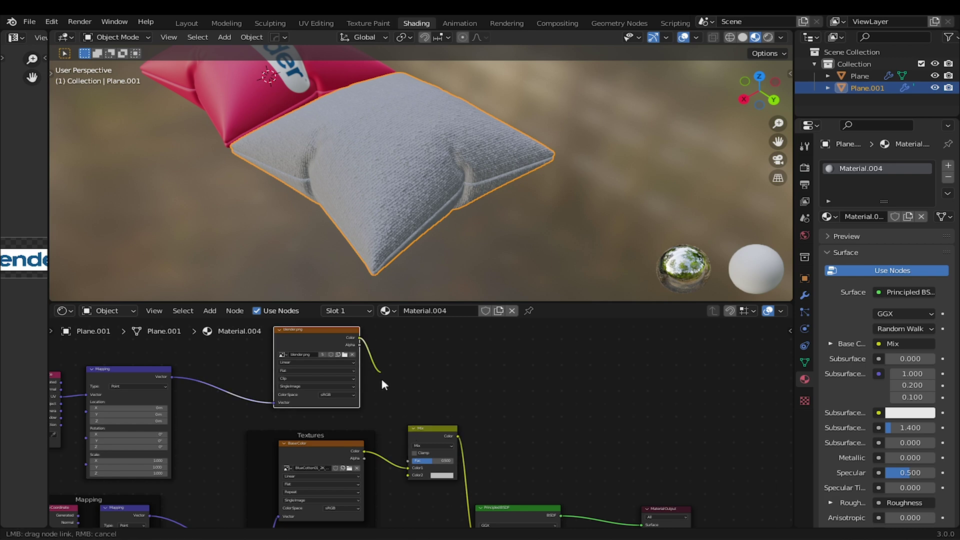
left_click_drag(405, 479, 408, 475)
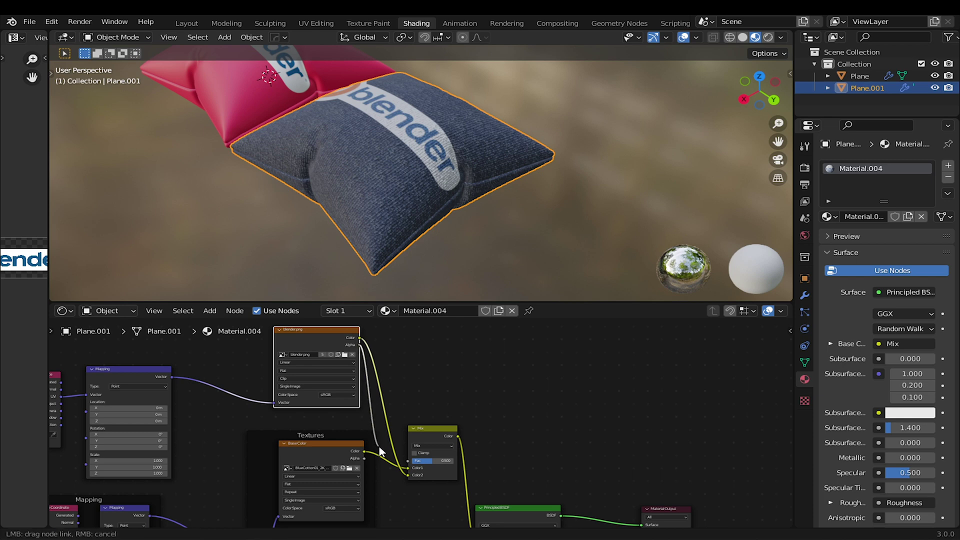
left_click_drag(399, 460, 406, 461)
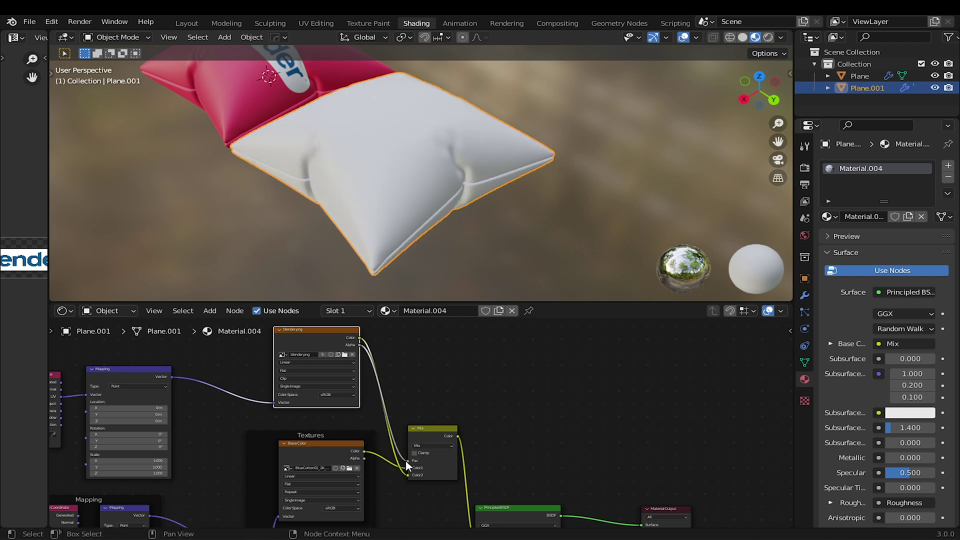
left_click(419, 424)
scroll(413, 403, "down", 1)
scroll(417, 412, "down", 1)
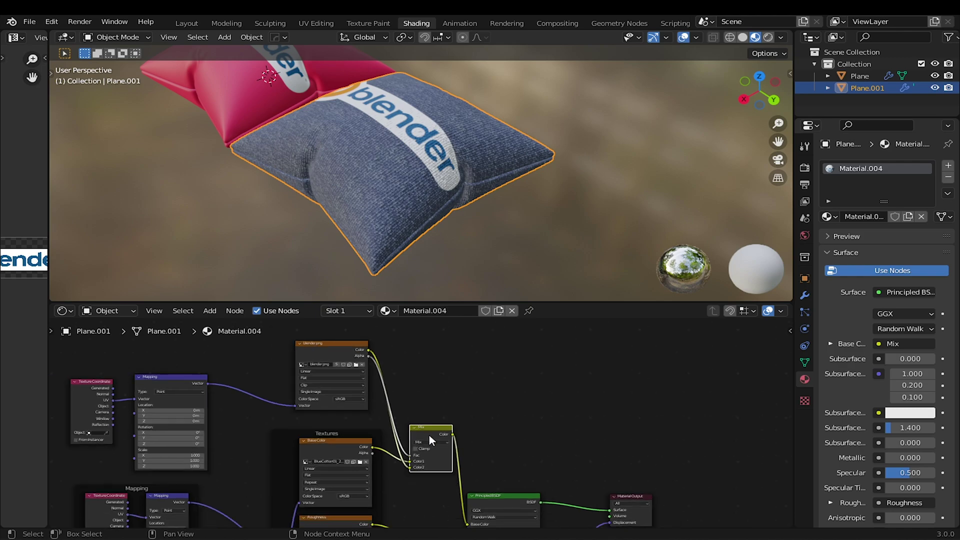
scroll(429, 434, "up", 2)
middle_click_drag(426, 197, 556, 156)
scroll(428, 175, "up", 4)
scroll(556, 160, "down", 5)
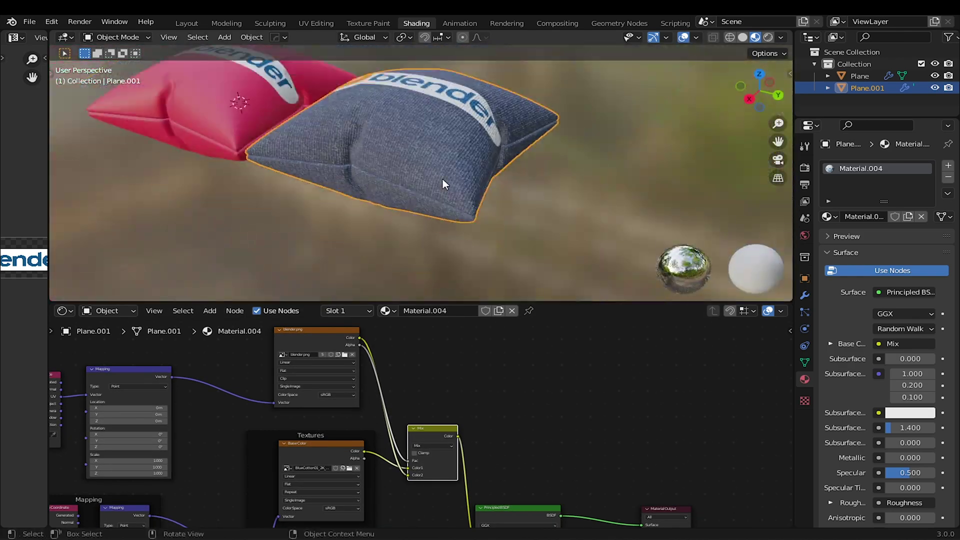
middle_click_drag(443, 179, 461, 186)
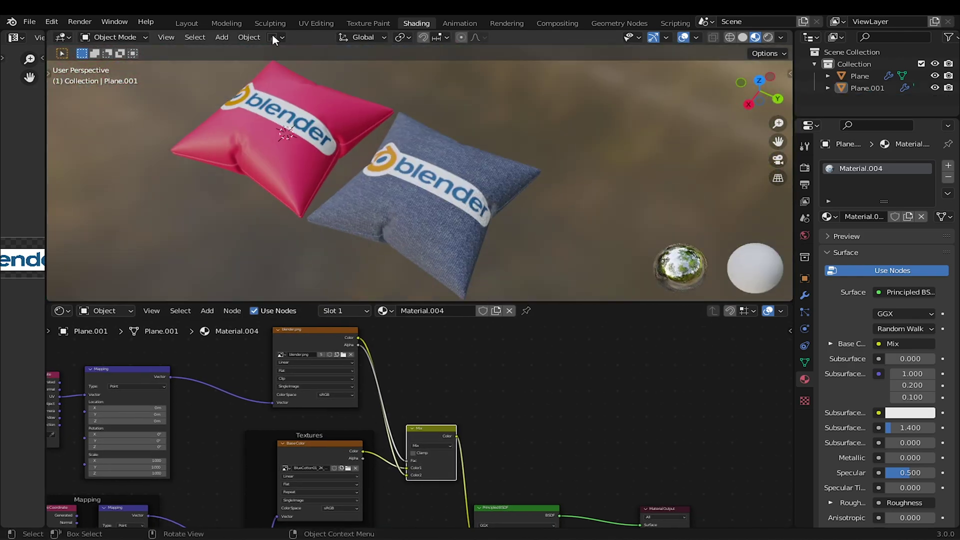
Switch to the Layout workspace and set the render engine to Cycles with GPU Compute as the device
left_click(187, 23)
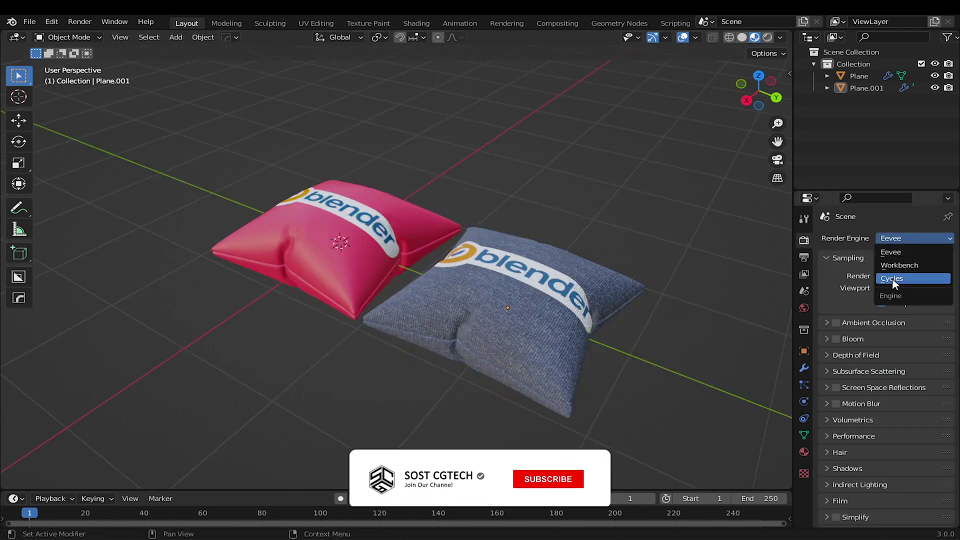
left_click(891, 277)
left_click(914, 268)
left_click(886, 295)
Enable the transparent film background and preview both pillows in Rendered viewport shading
scroll(850, 400, "down", 8)
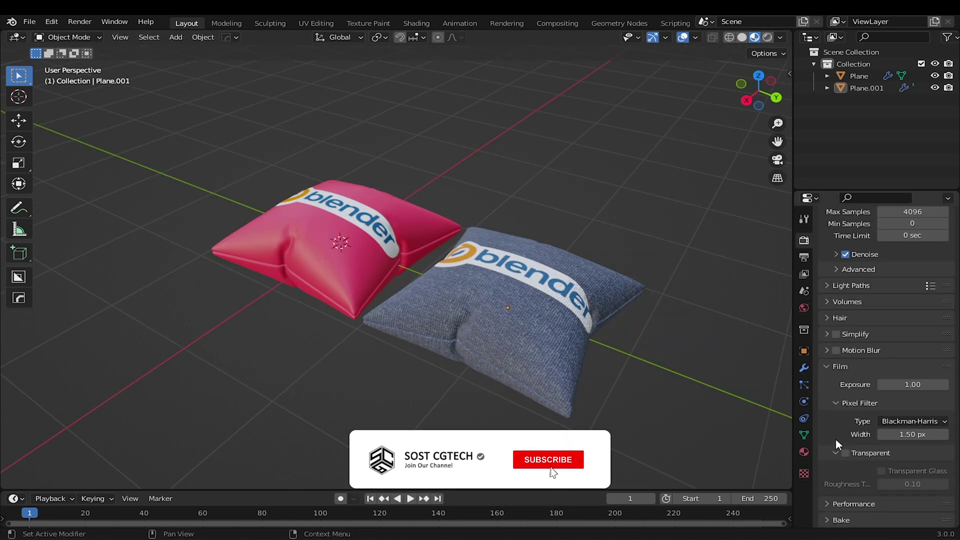
scroll(825, 350, "up", 4)
middle_click_drag(506, 196, 502, 255)
scroll(488, 225, "up", 2)
scroll(456, 193, "down", 4)
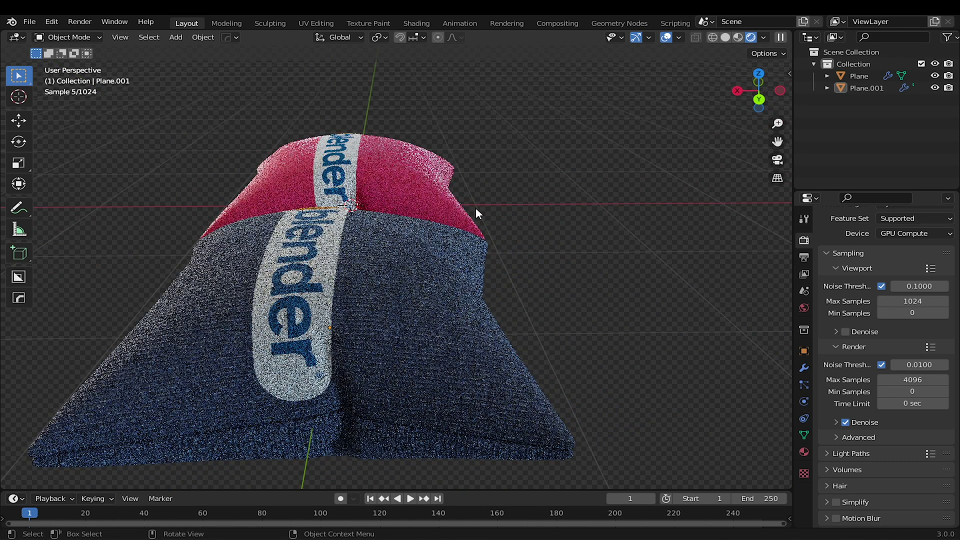
middle_click_drag(476, 210, 278, 213)
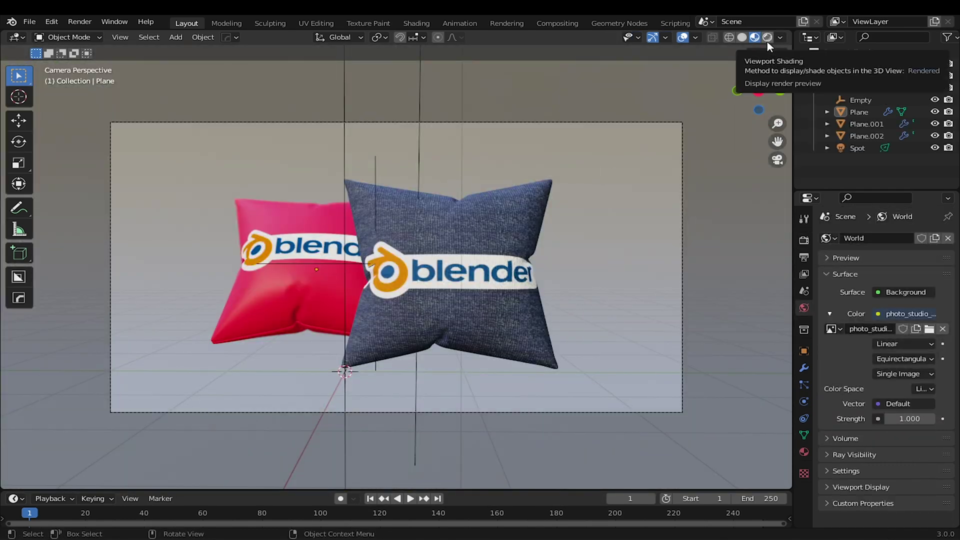